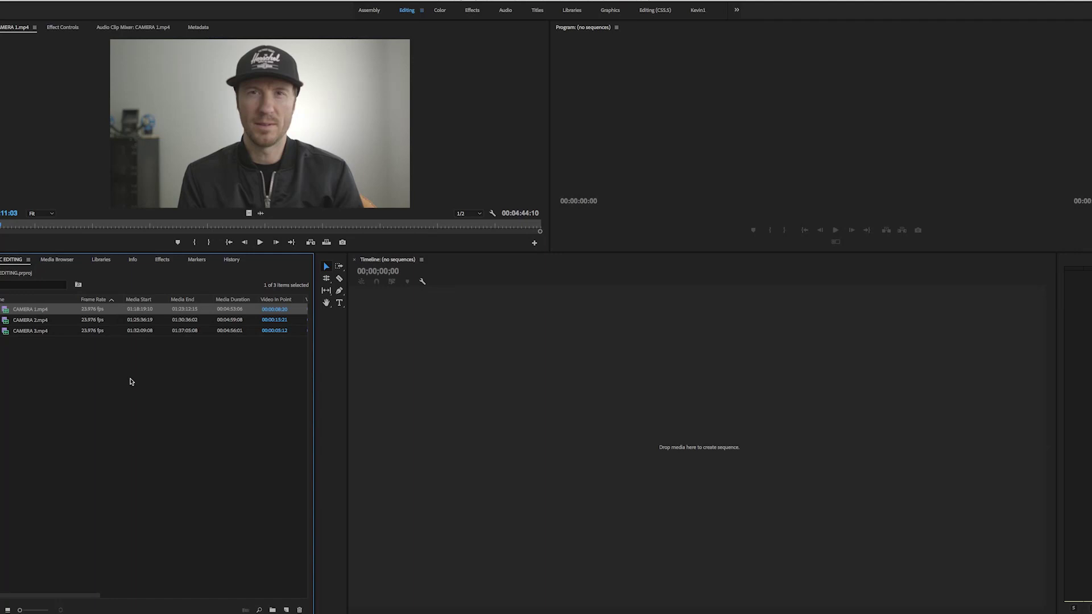
Deselect the CAMERA 1.mp4 clip in the Project panel.
click(105, 422)
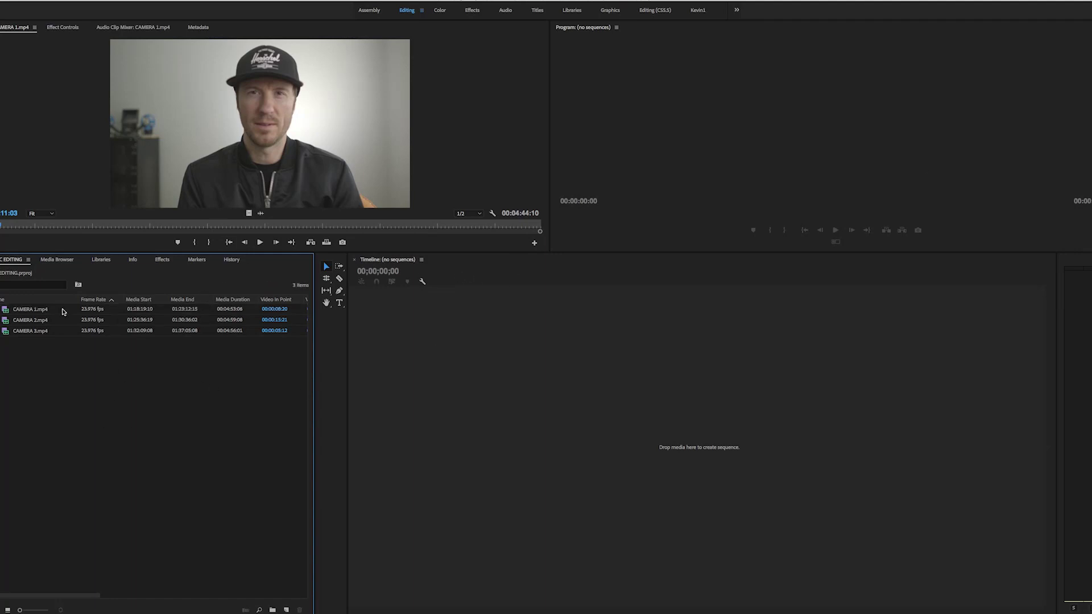
Load CAMERA 1, CAMERA 2 and CAMERA 3 into the Source Monitor in turn, skimming into CAMERA 3.
shift+click(40, 331)
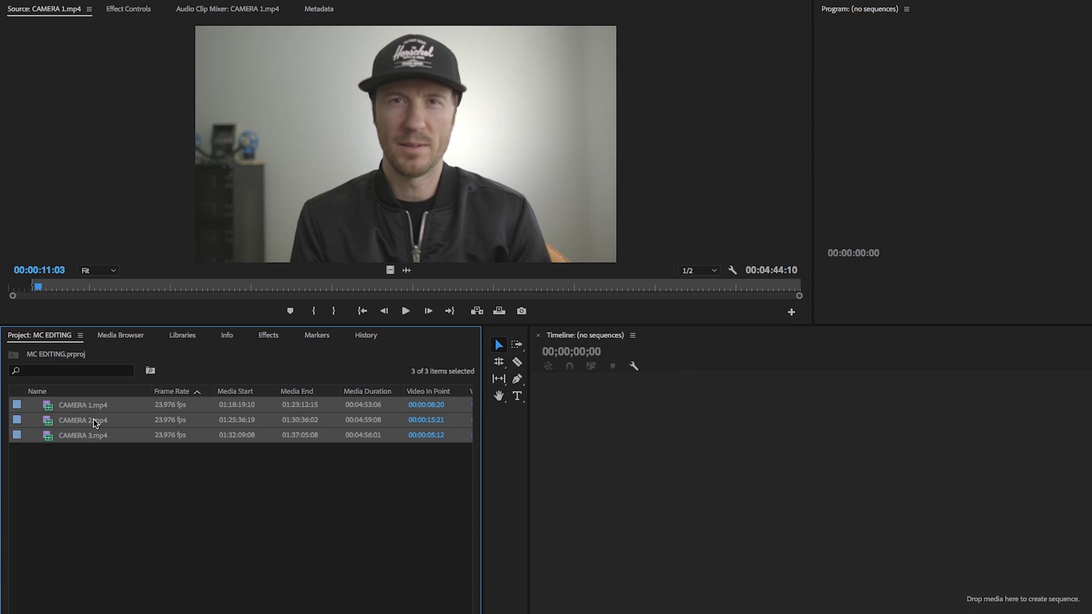
click(108, 497)
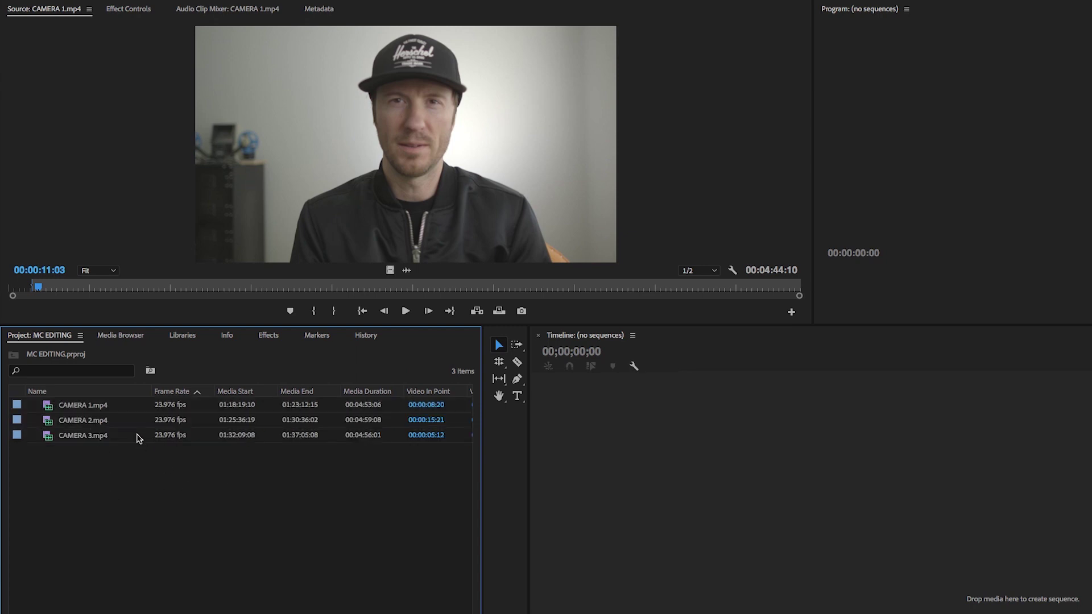
double_click(48, 407)
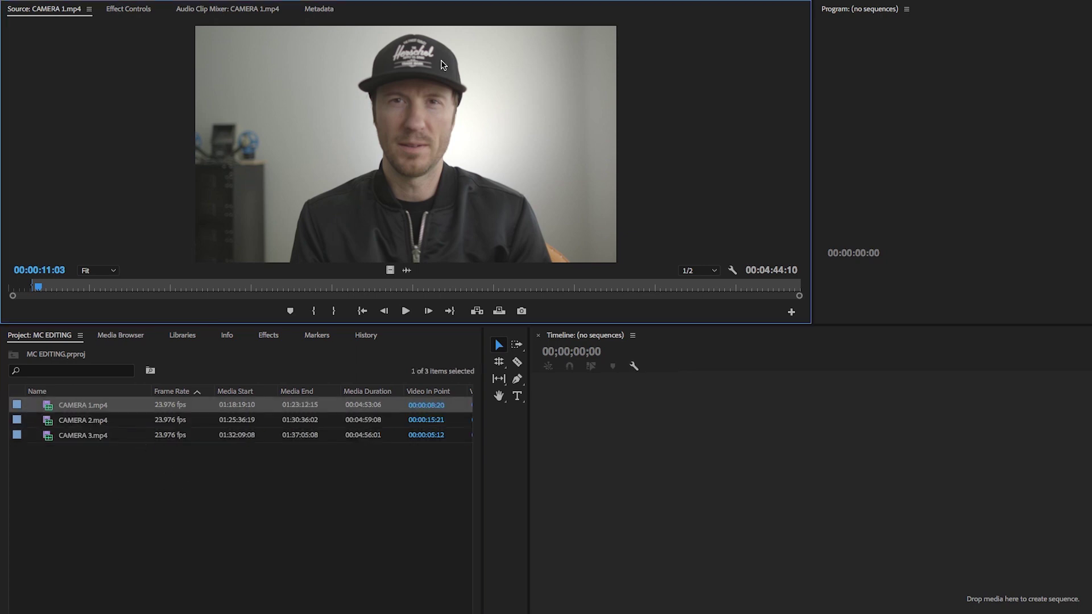
double_click(49, 422)
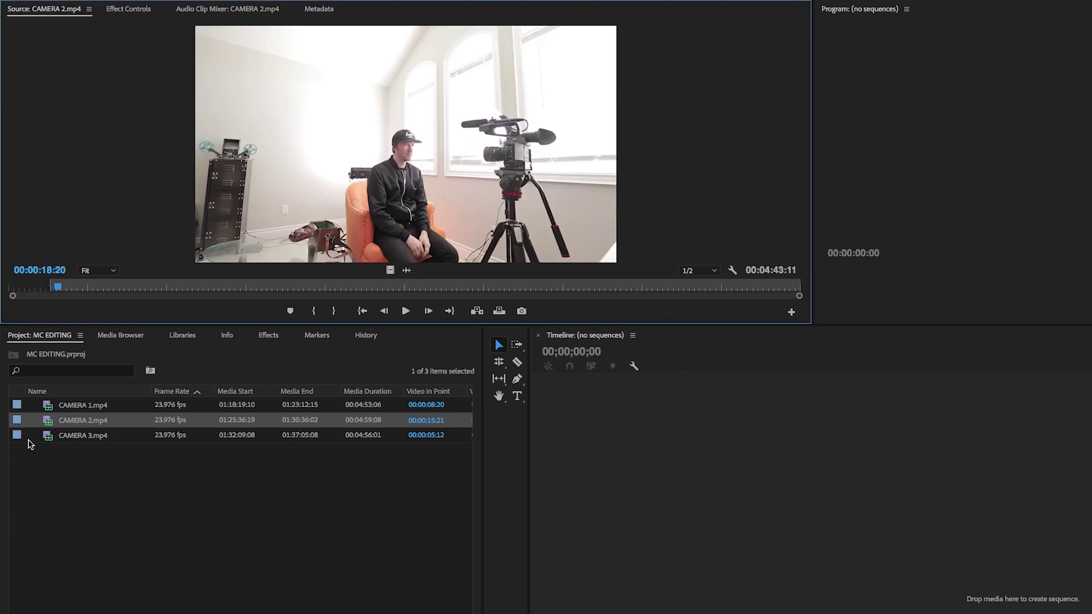
double_click(47, 438)
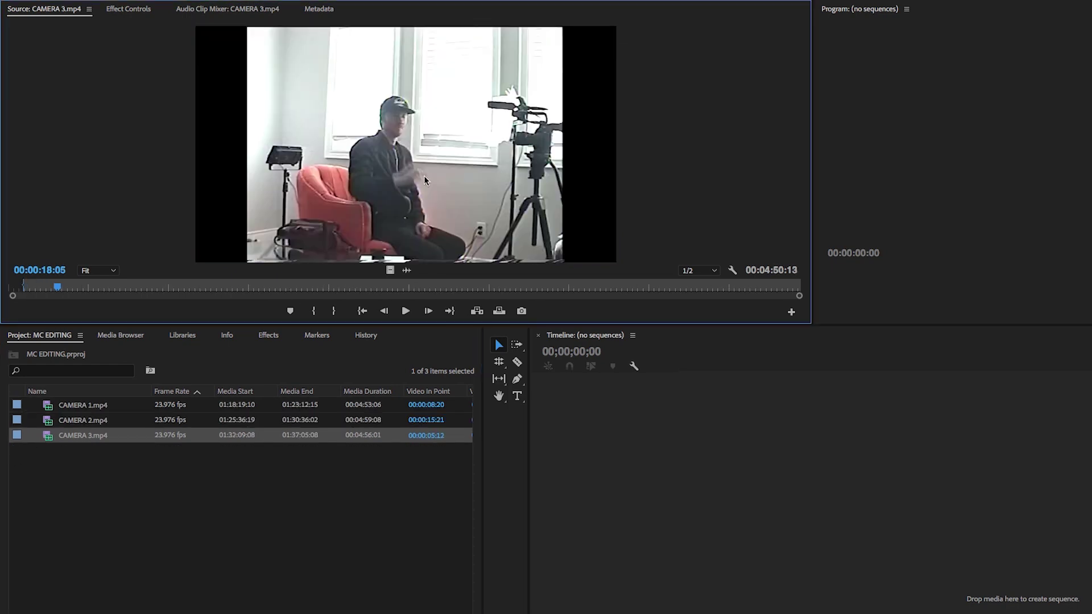
mouse_move(287, 293)
mouse_down()
mouse_move(515, 289)
mouse_move(290, 289)
mouse_up()
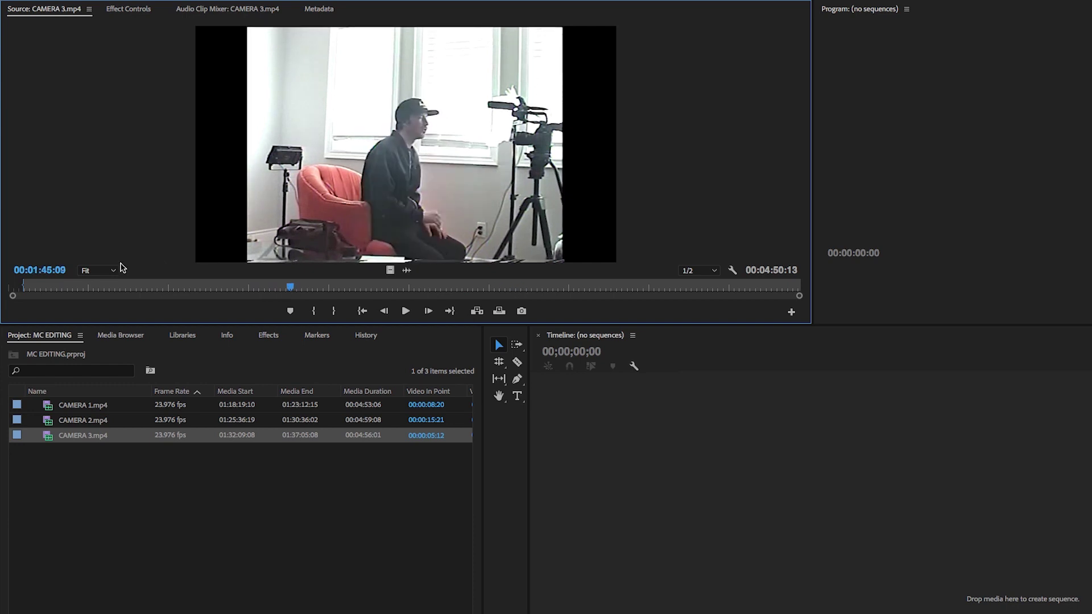
Create a new bin named MultiCamera in the Project panel.
double_click(50, 409)
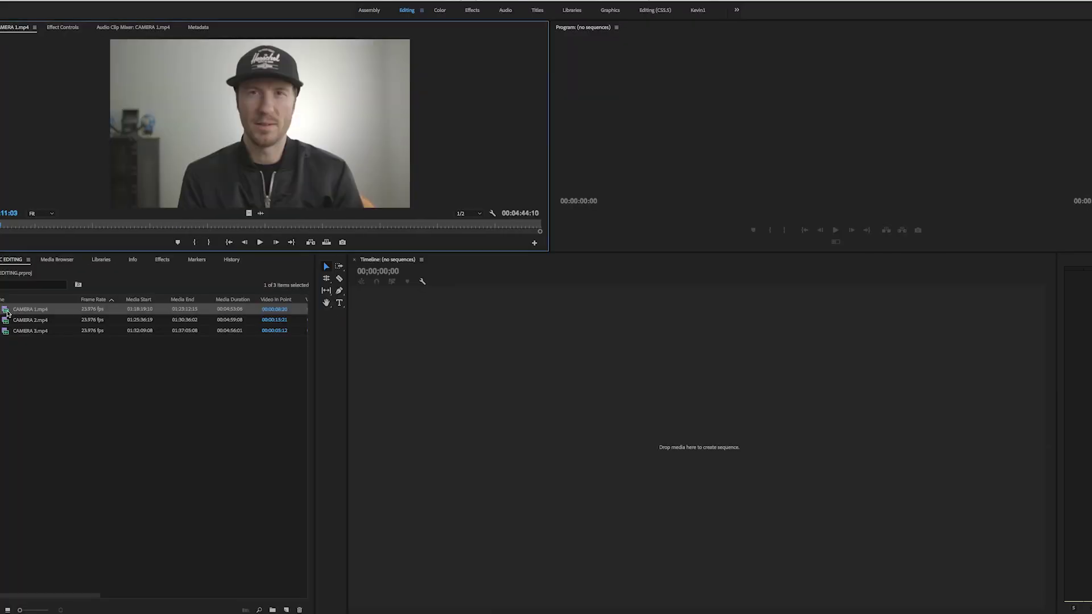
click(72, 390)
right_click(59, 371)
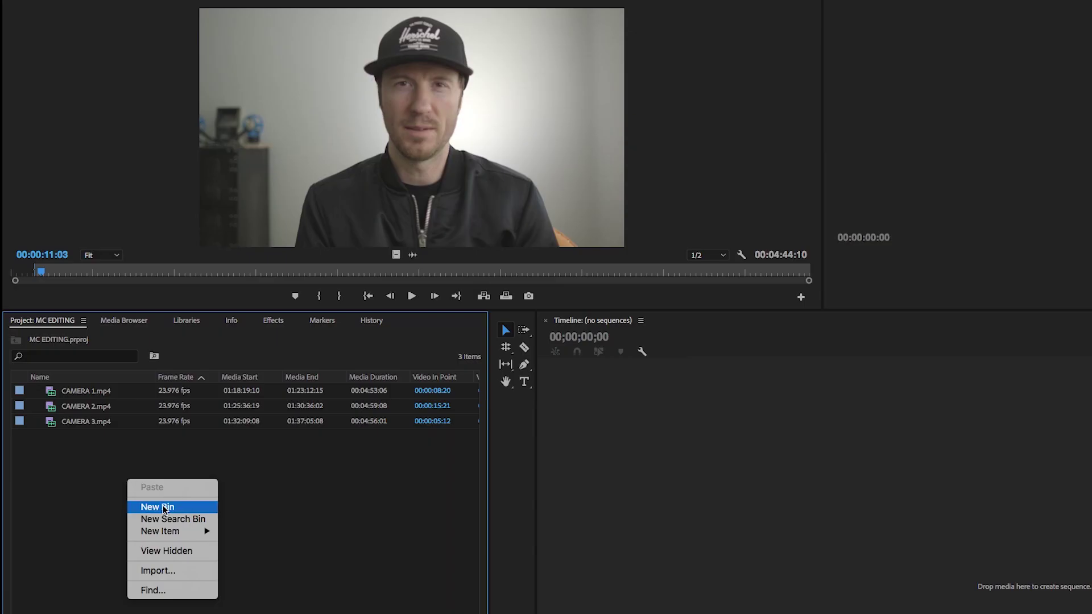
click(164, 508)
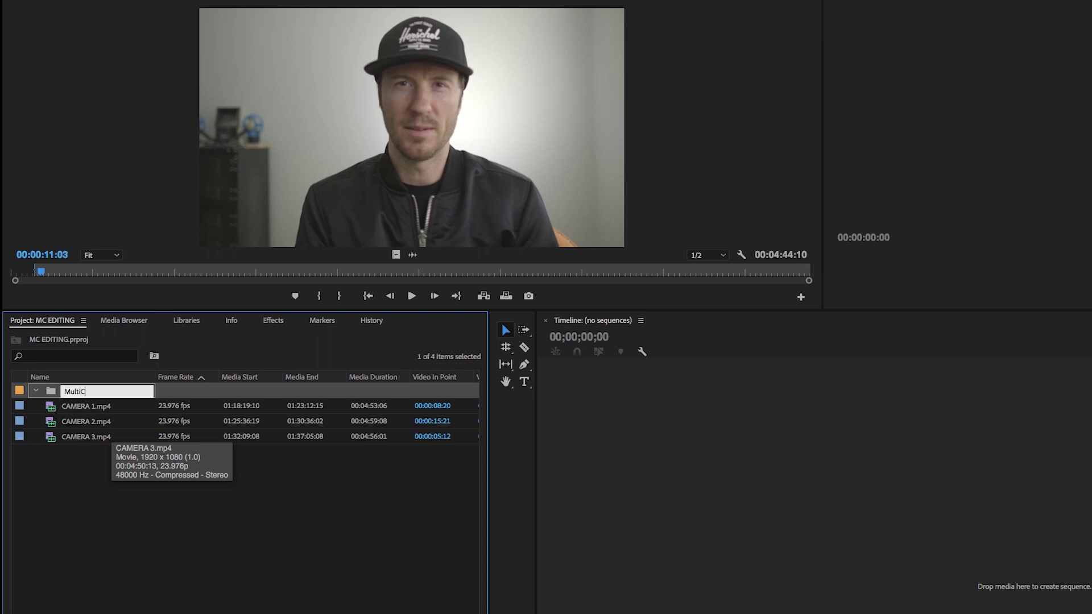
key(Tab)
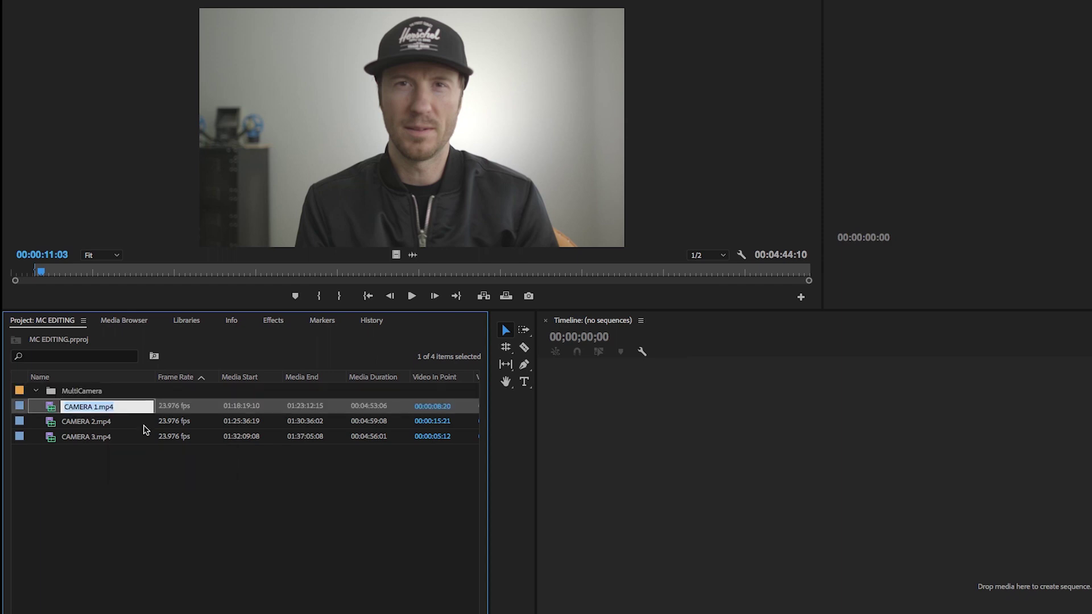
Move the three camera clips into MultiCamera, save the project and collapse the bin.
drag(142, 488, 53, 392)
key(ctrl+s)
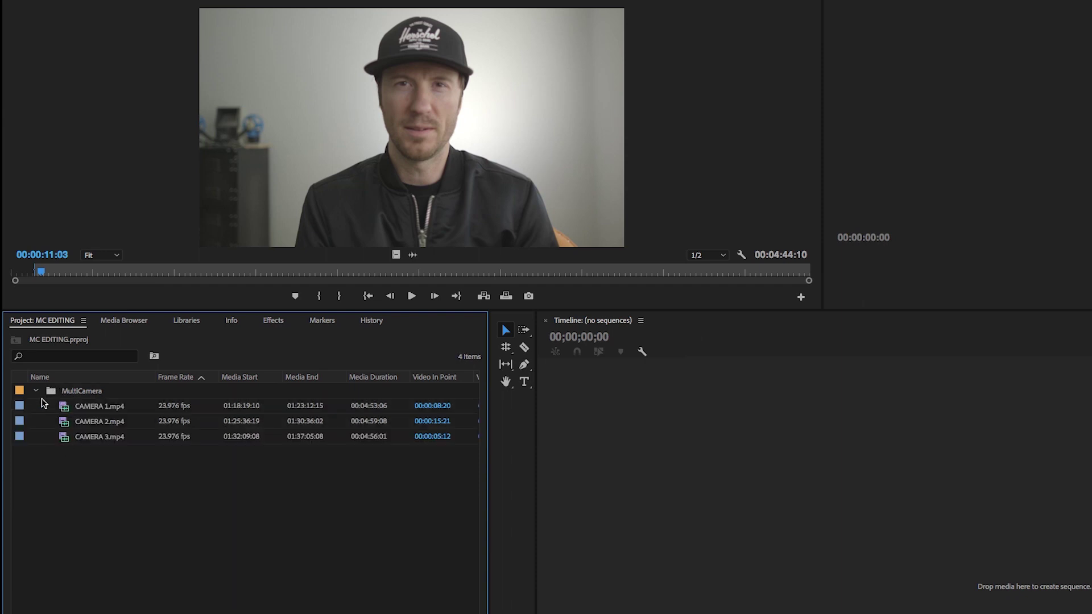
click(36, 391)
Name the multicam source sequence Multicam SEQ; after trying Timecode and Audio sync, choose In Points.
right_click(53, 394)
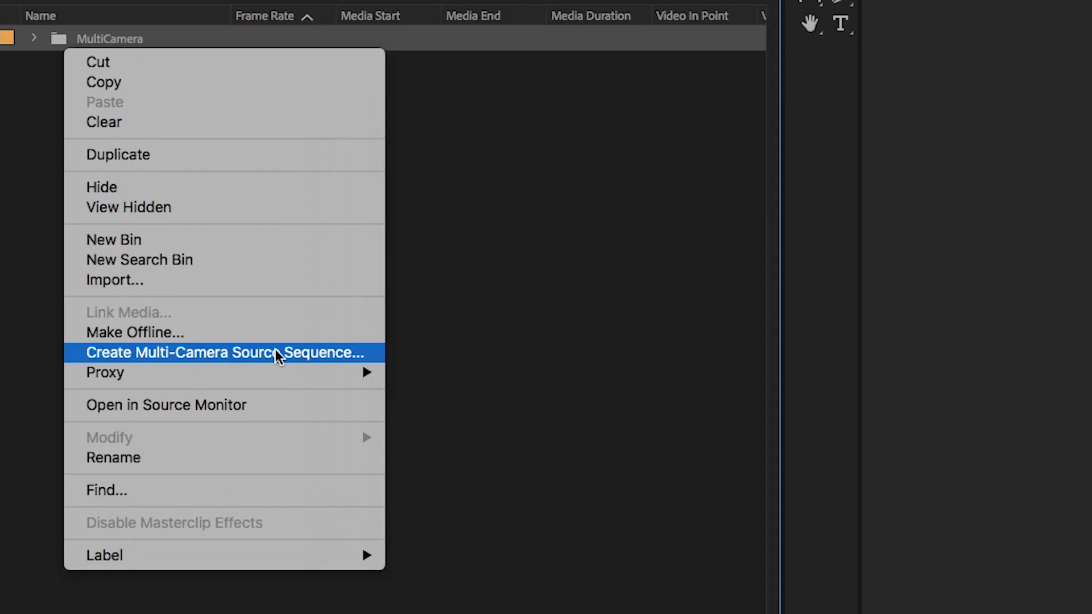
click(275, 354)
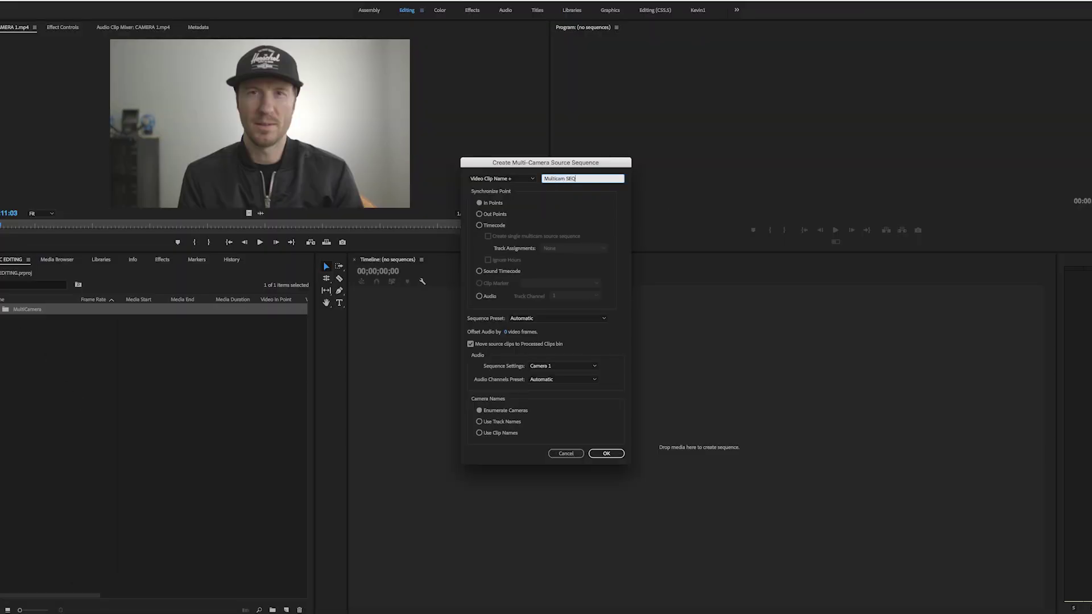
click(591, 220)
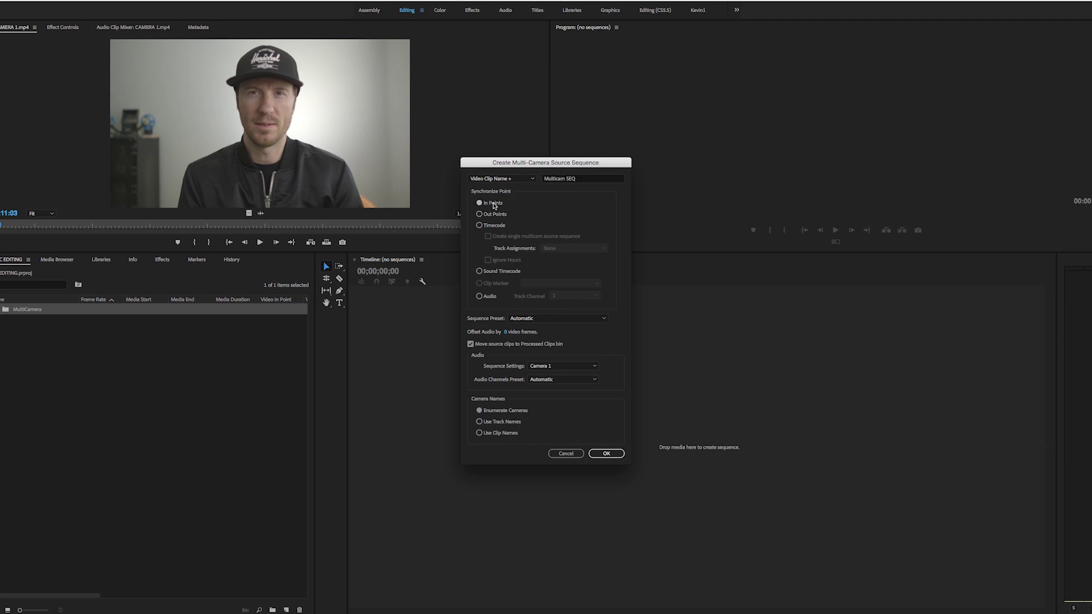
click(417, 105)
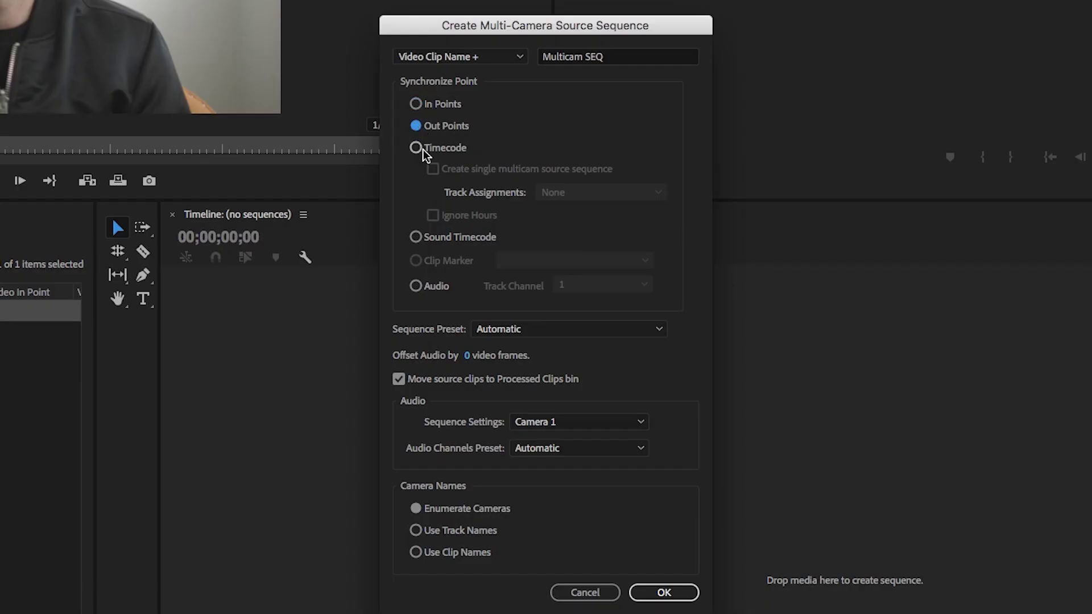
click(416, 148)
click(417, 285)
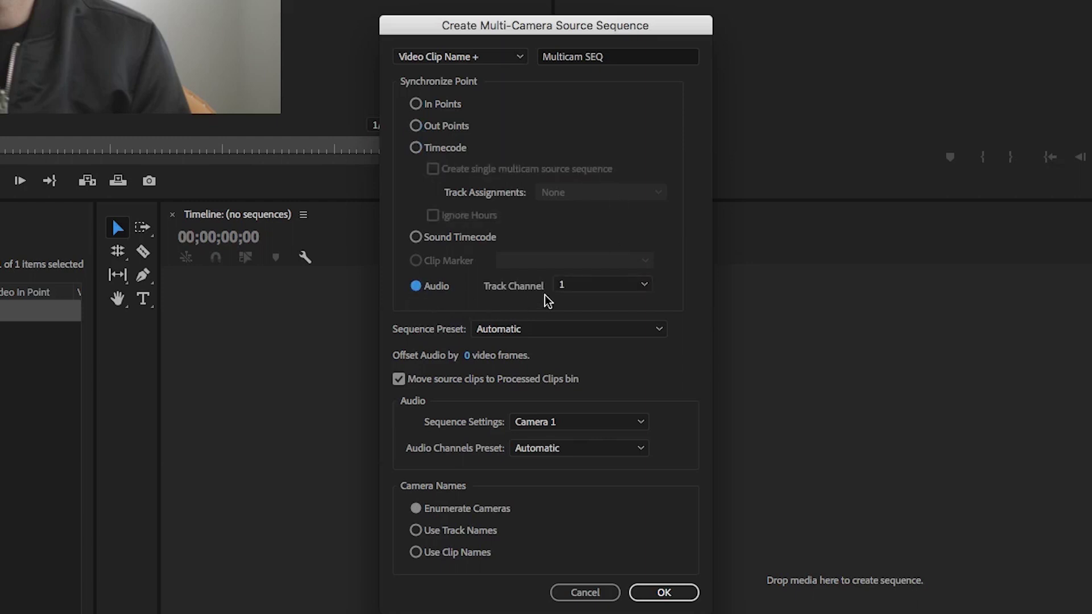
click(563, 286)
click(595, 285)
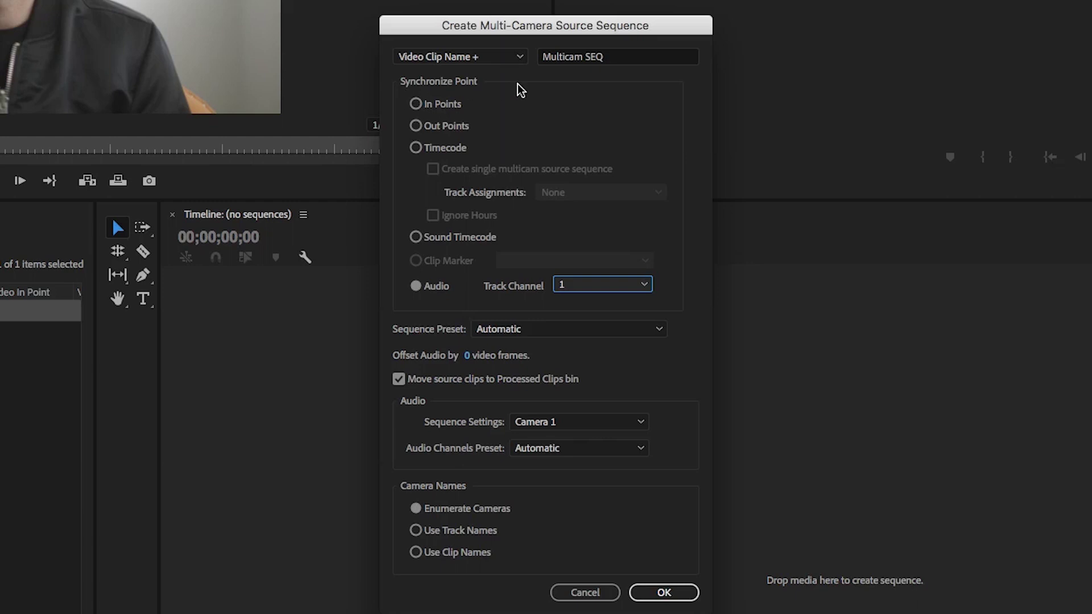
click(416, 104)
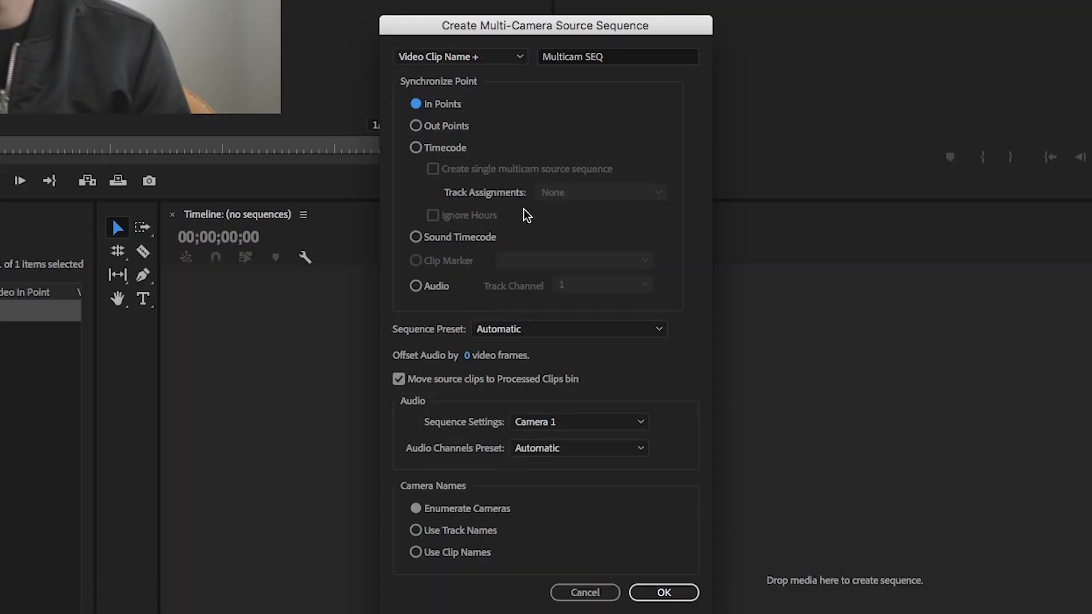
click(522, 336)
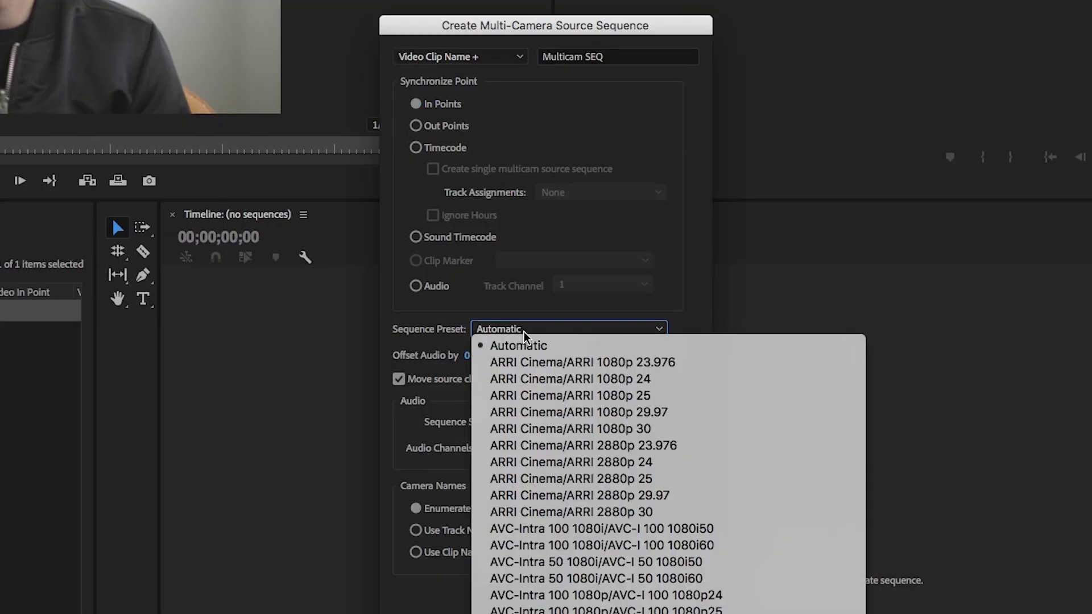
click(543, 345)
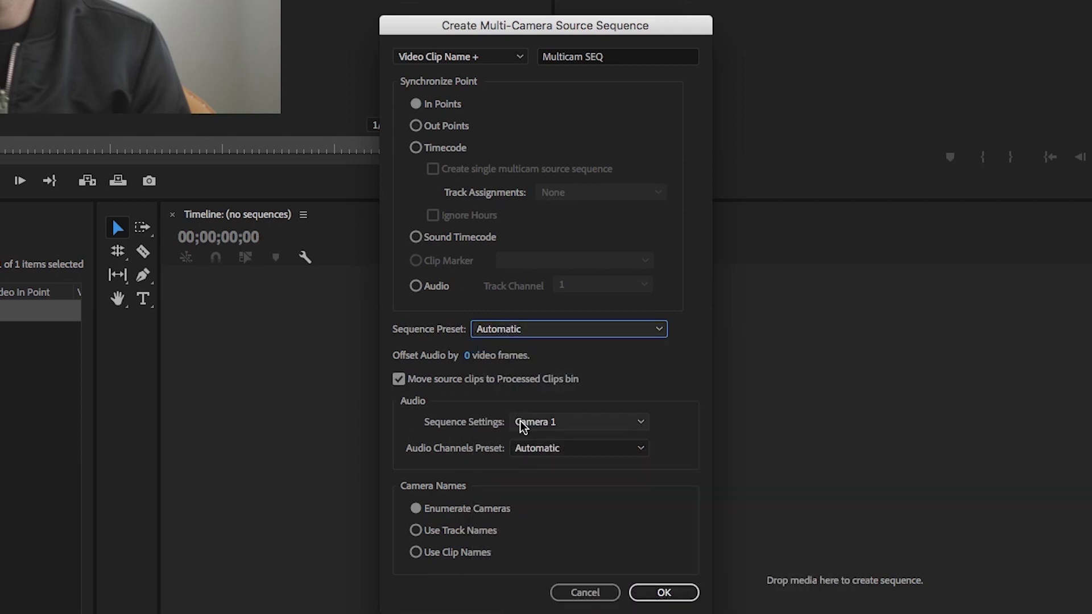
click(543, 428)
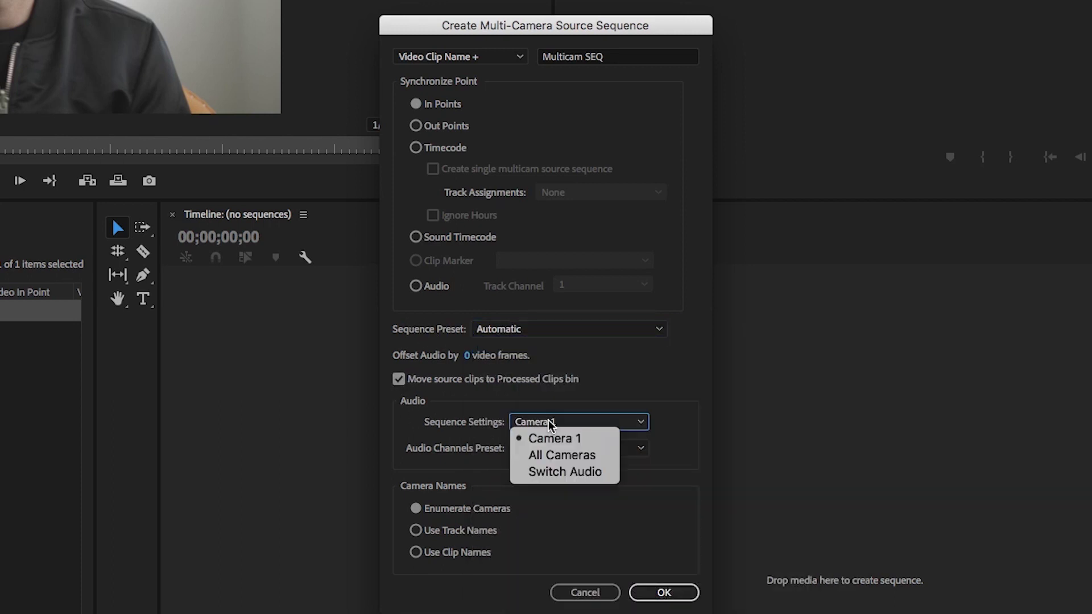
click(577, 440)
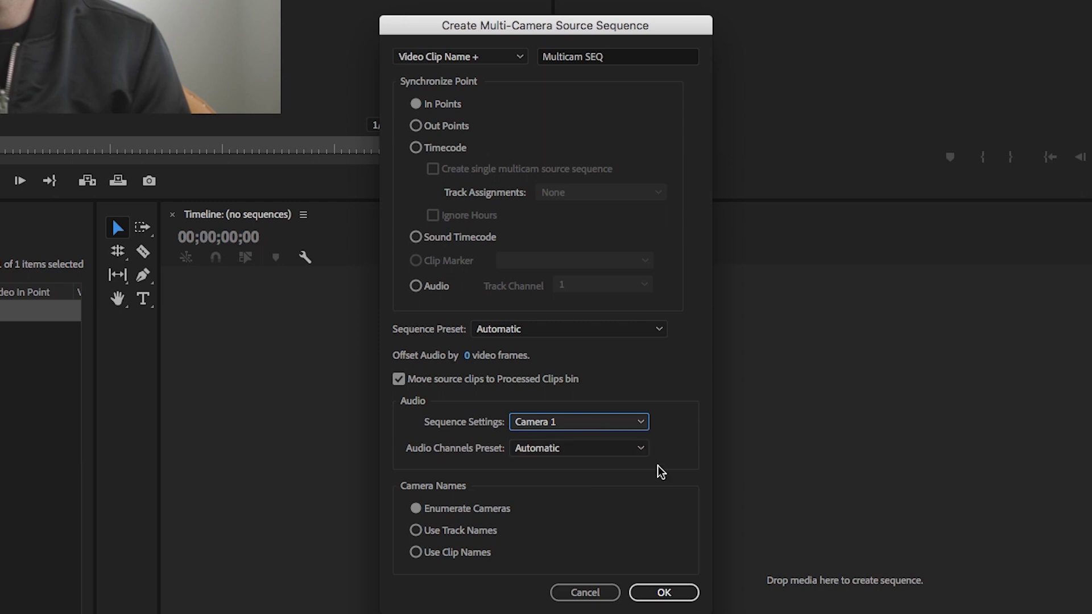
Confirm the Multicam SEQ source sequence and select it in the Processed Clips bin.
click(661, 592)
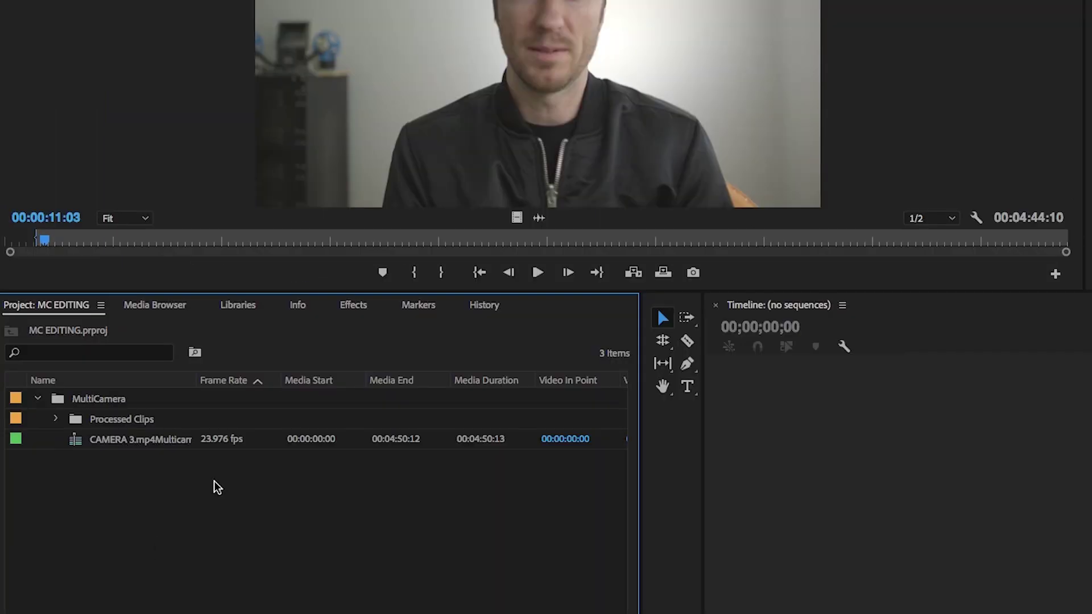
click(129, 424)
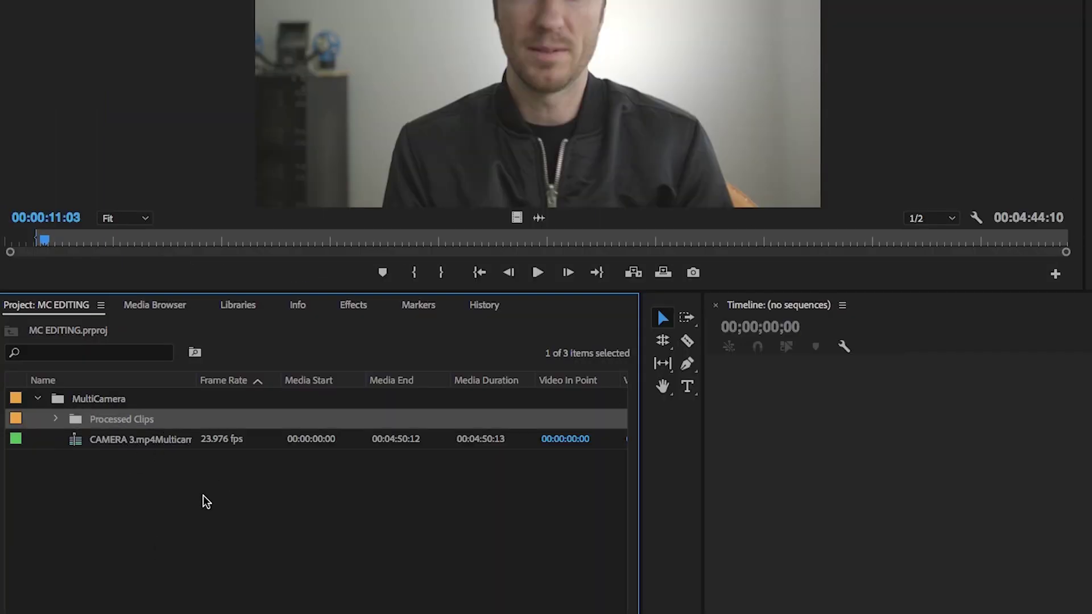
click(128, 444)
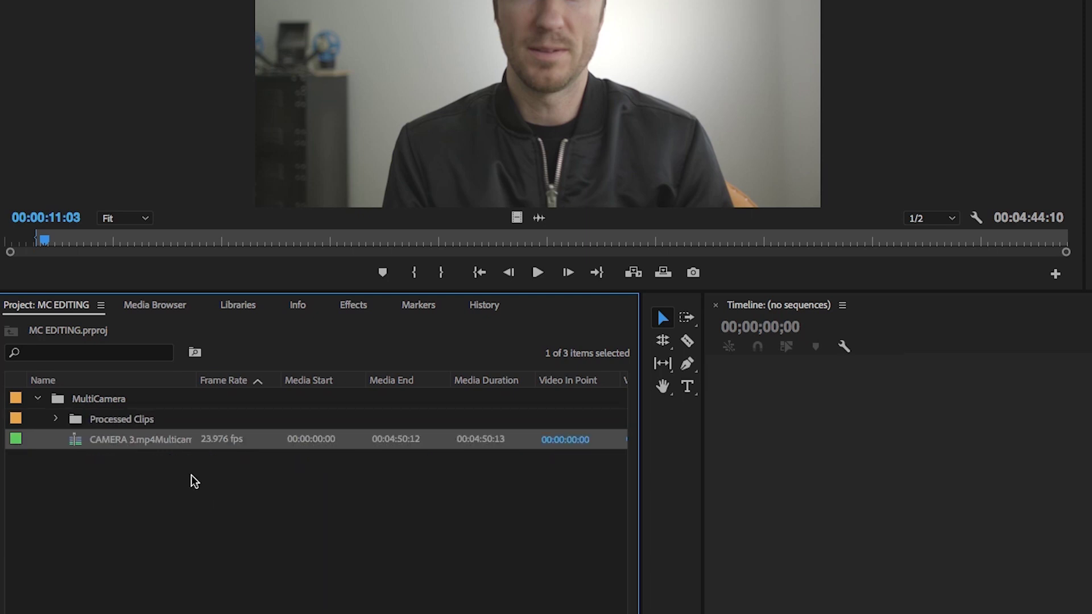
Make a new sequence from the multicam clip, rename it MC SEQ, and select its timeline clip.
right_click(119, 443)
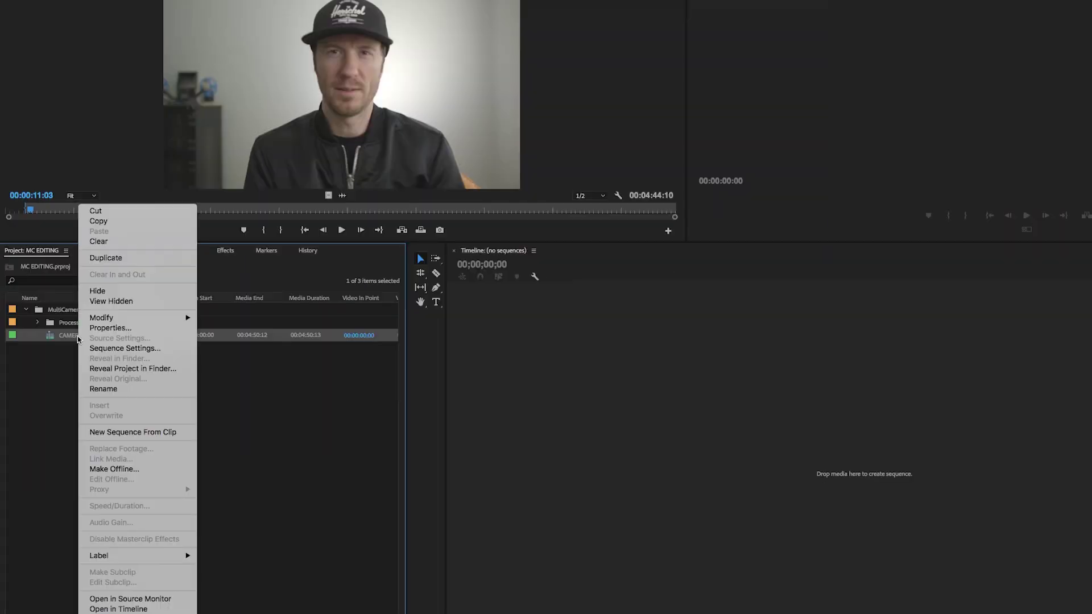
click(139, 433)
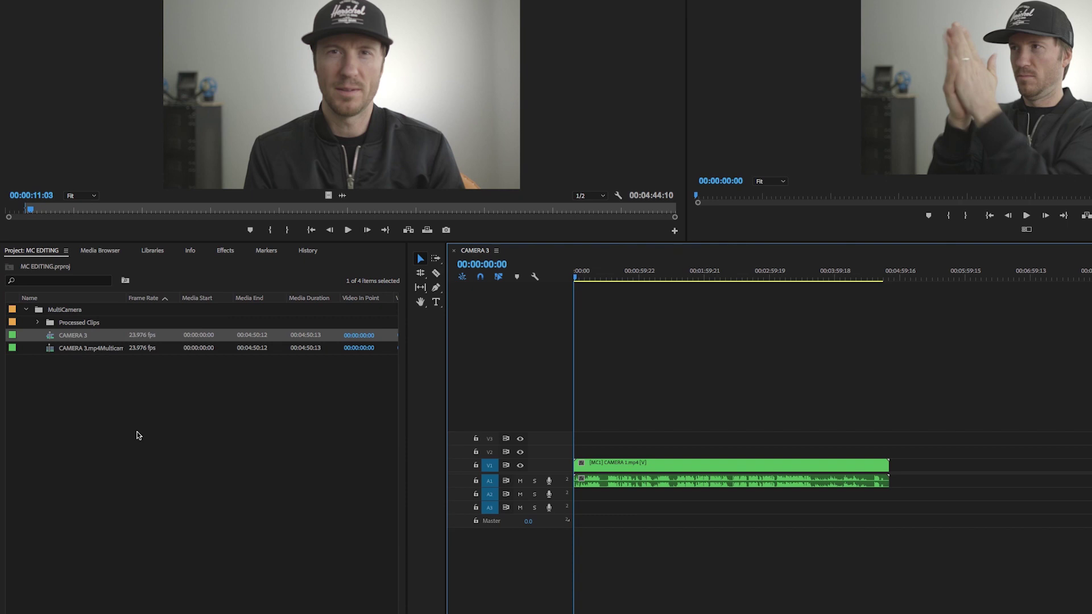
click(52, 339)
click(91, 337)
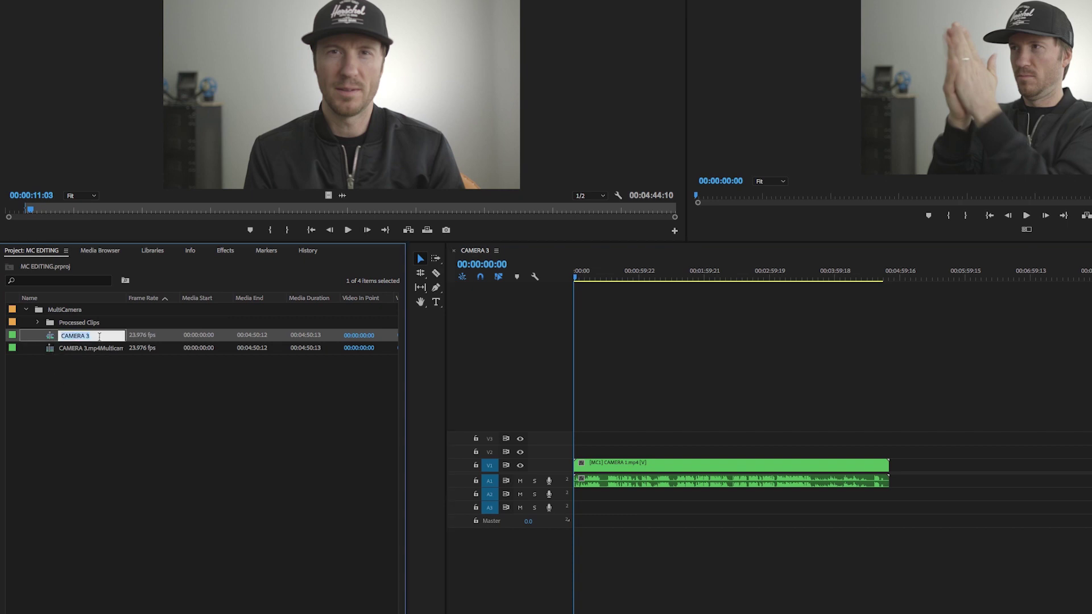
text(MC SEQ)
key(Tab)
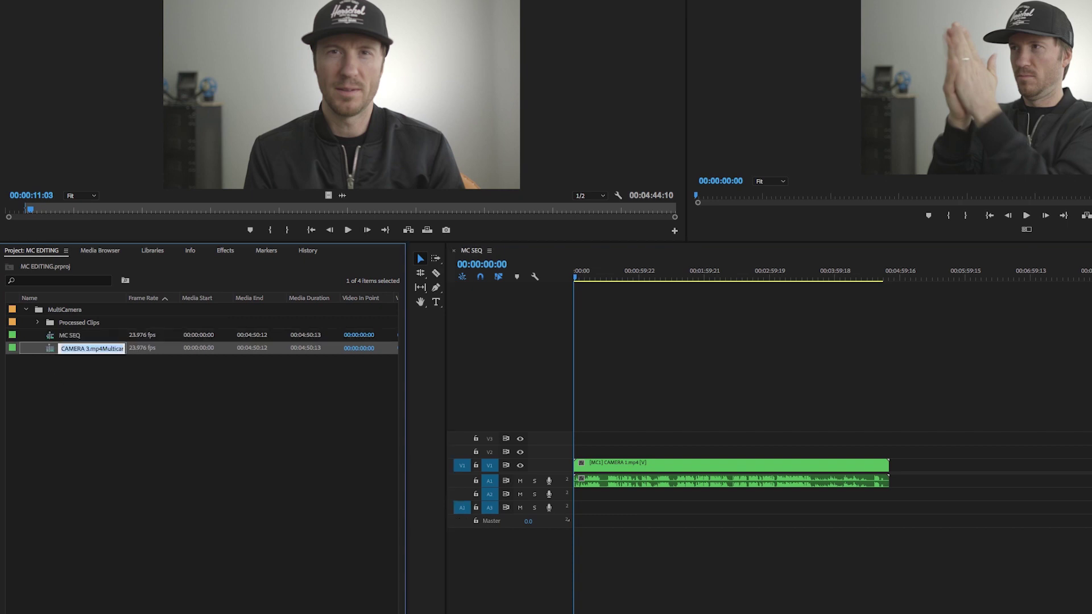
click(635, 463)
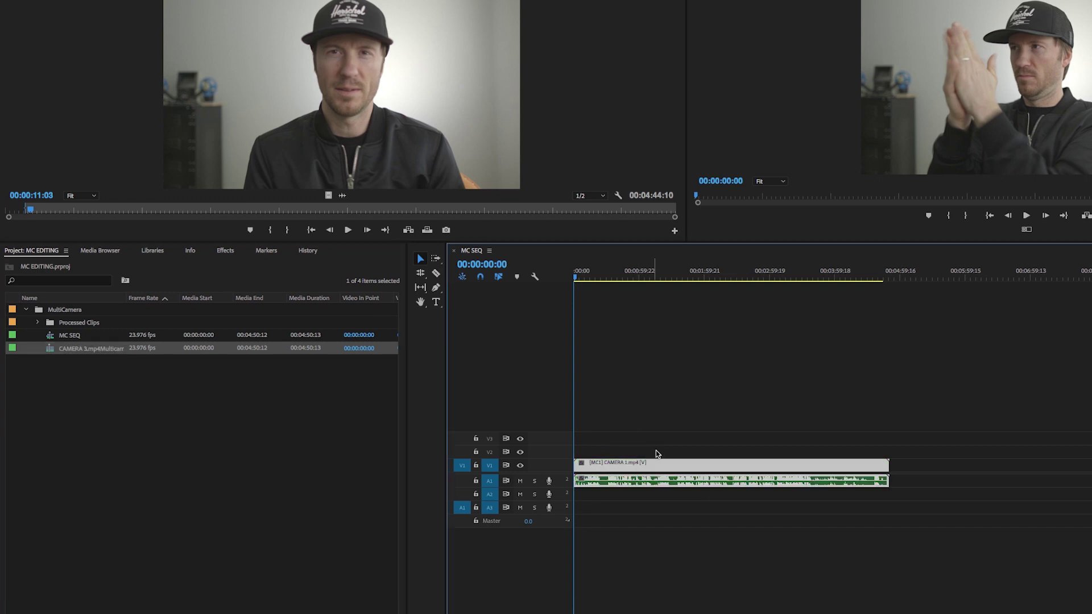
click(345, 88)
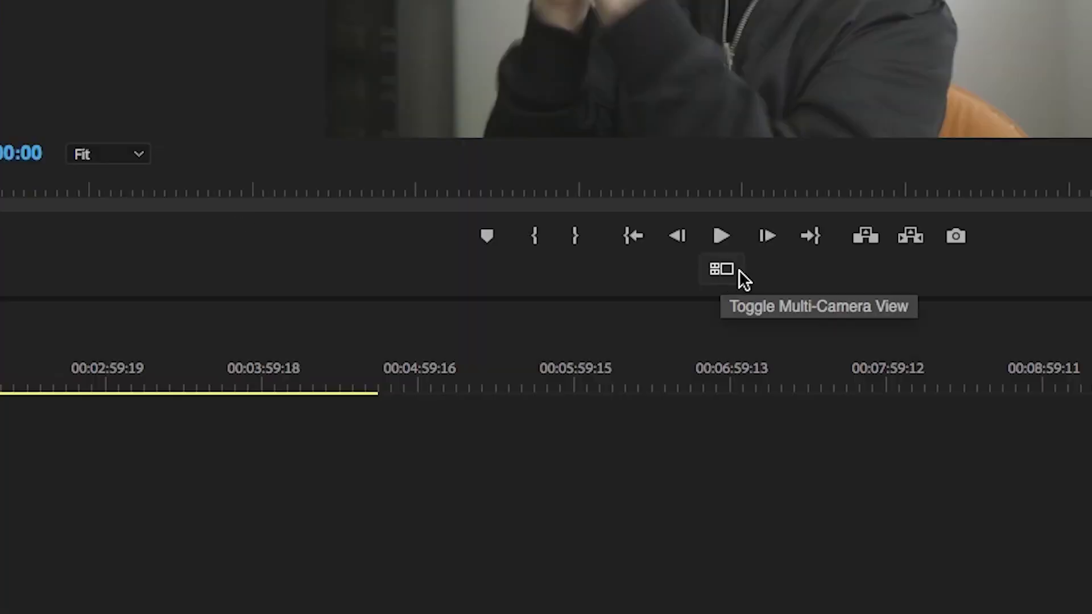
Add the Toggle Multi-Camera View button to the Program monitor through the Button Editor.
click(740, 271)
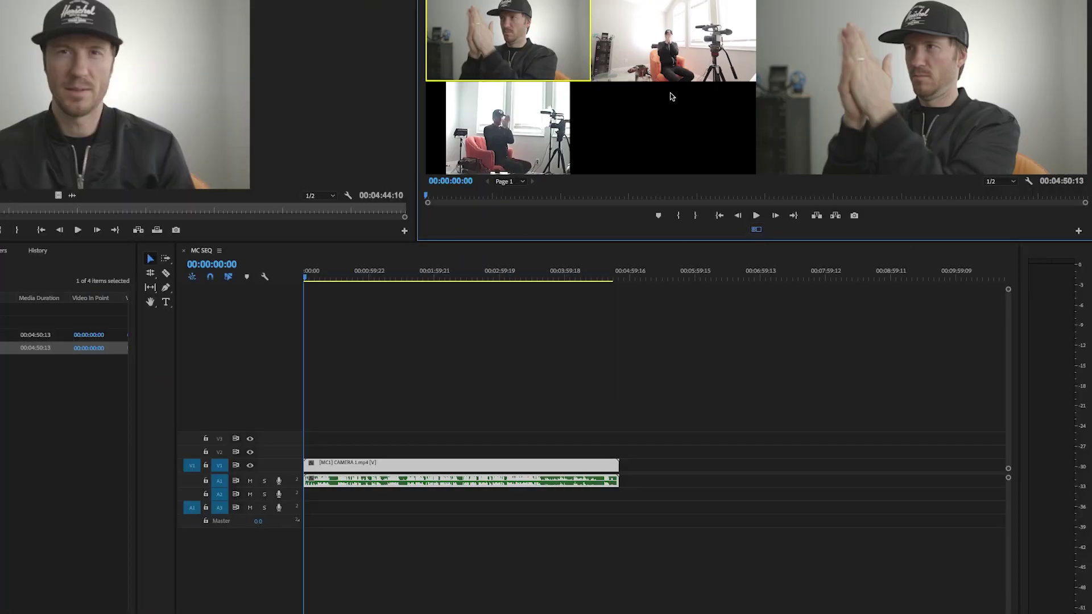
click(1079, 231)
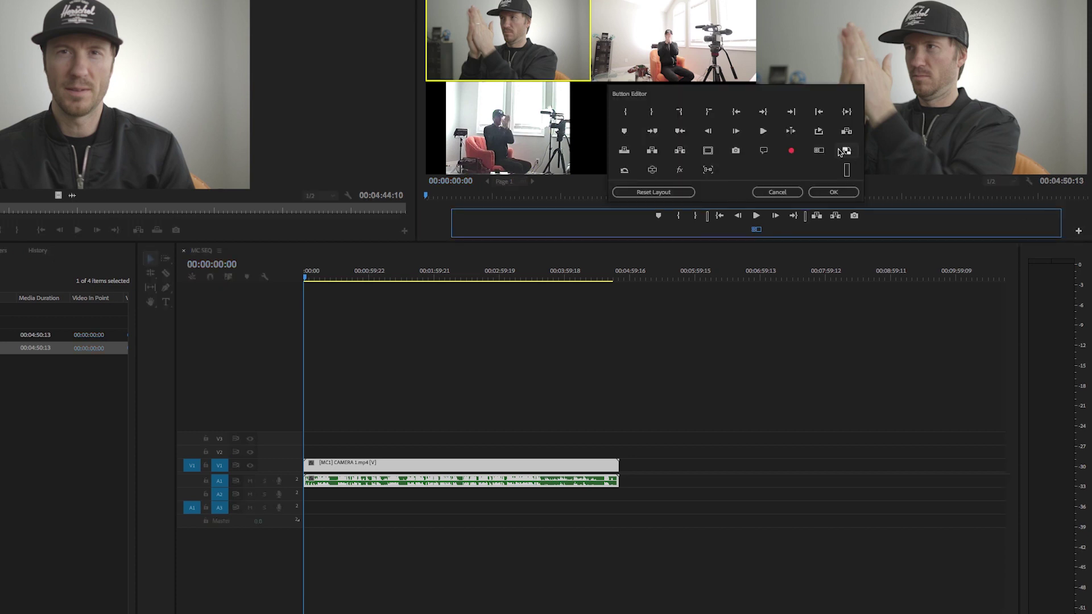
drag(824, 151, 755, 233)
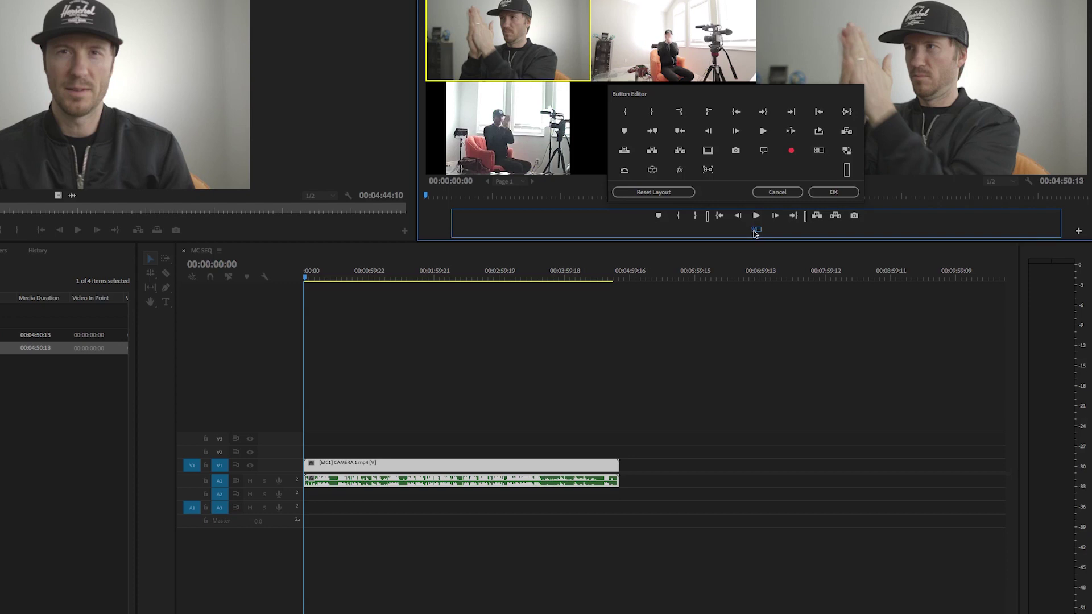
click(832, 194)
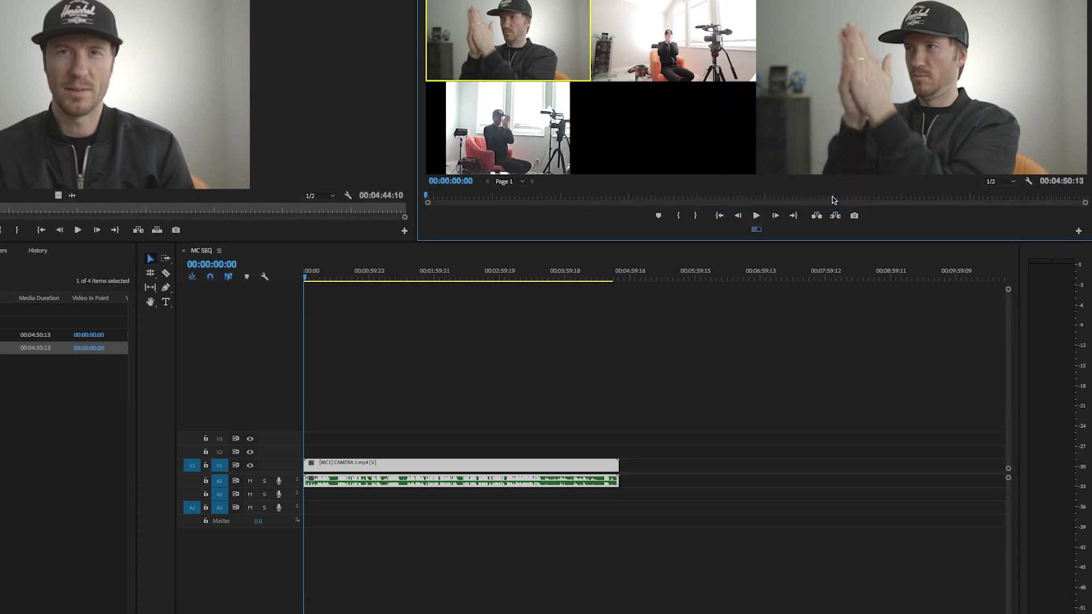
Try camera angles 2, 3 and 1, settling on camera 3 as the active angle.
click(689, 37)
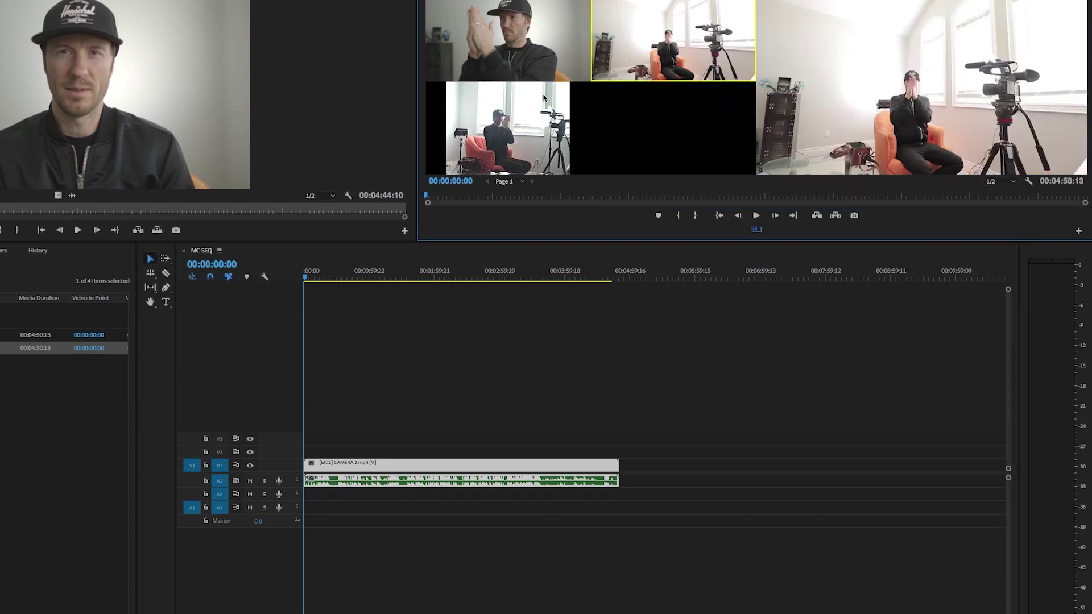
click(535, 104)
click(540, 52)
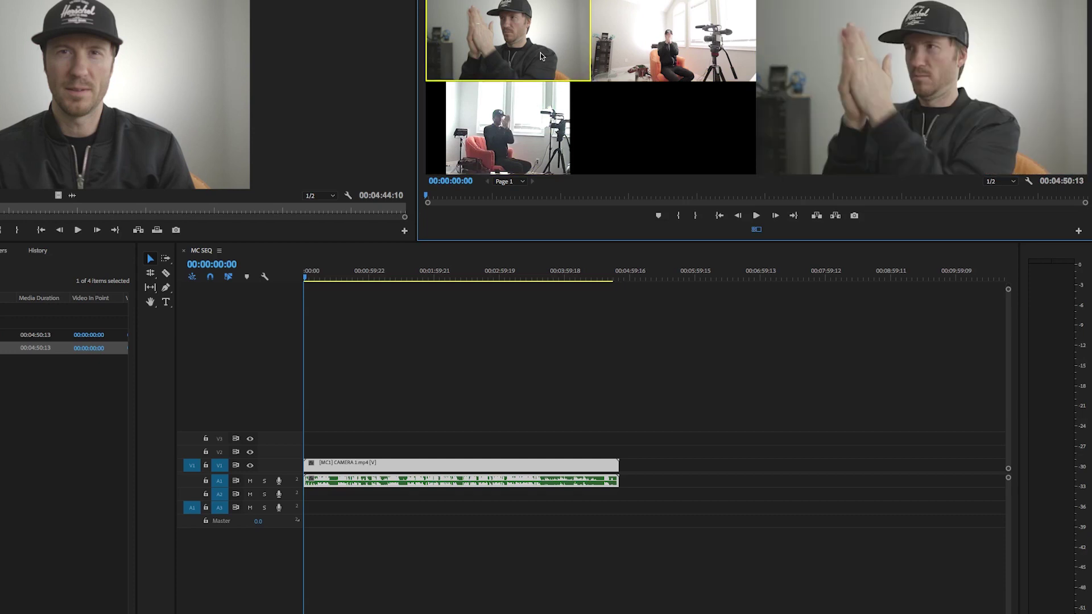
click(707, 38)
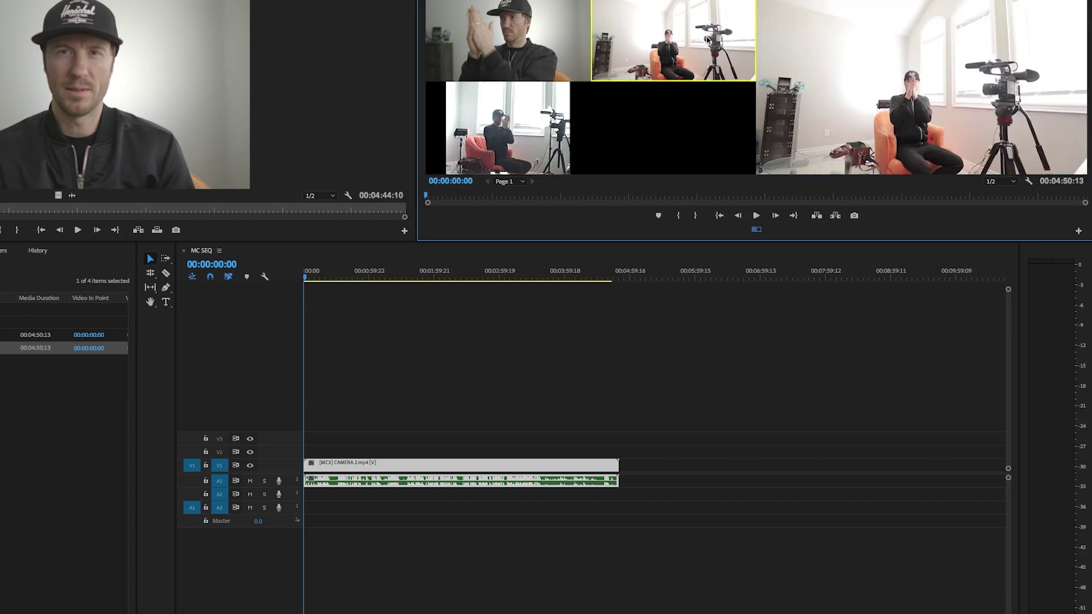
click(536, 113)
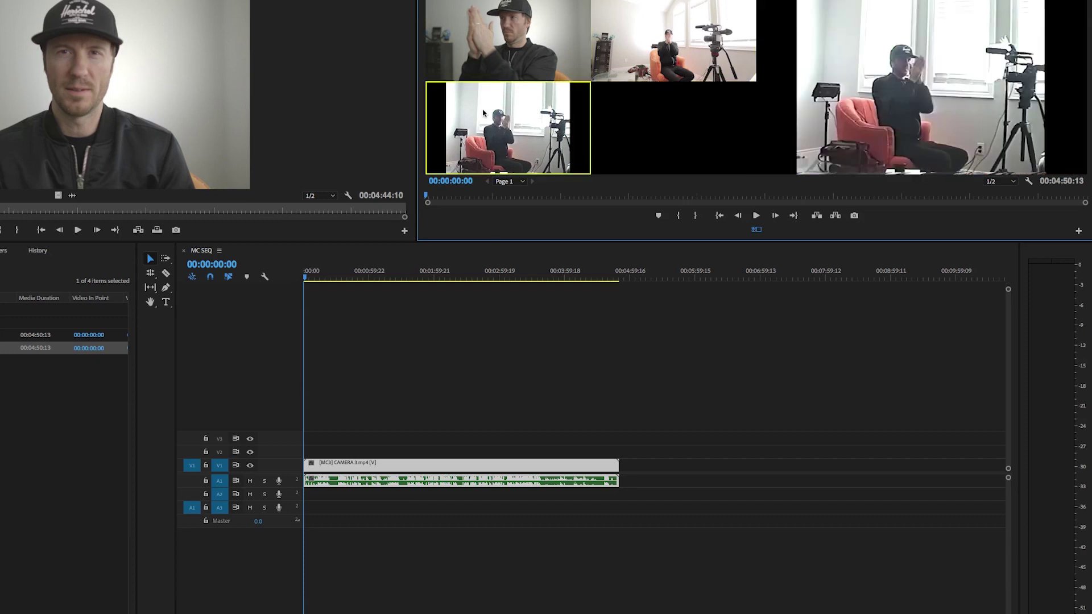
click(1029, 182)
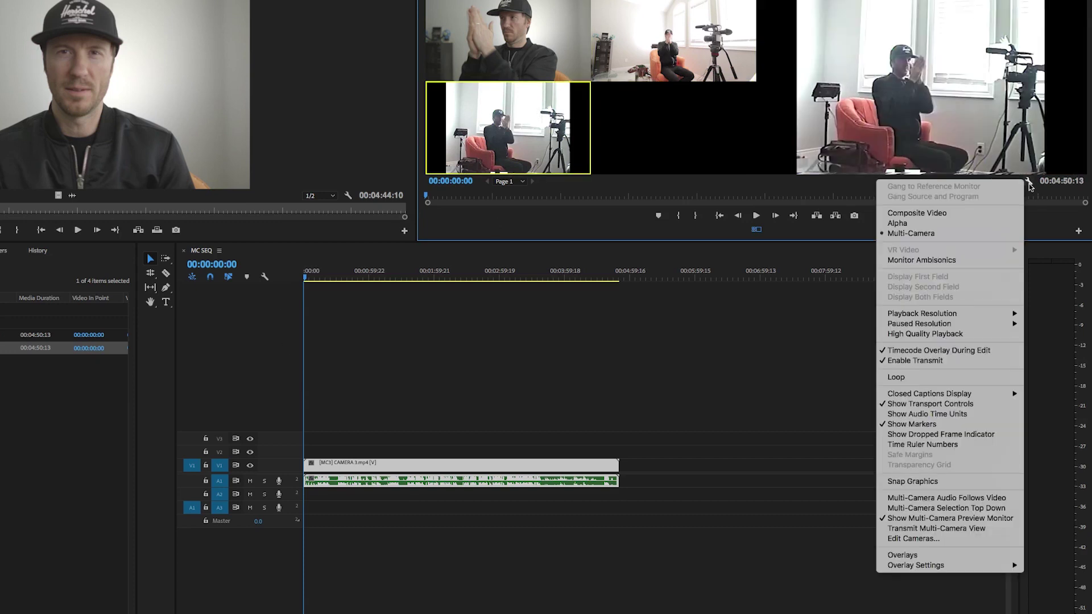
click(953, 538)
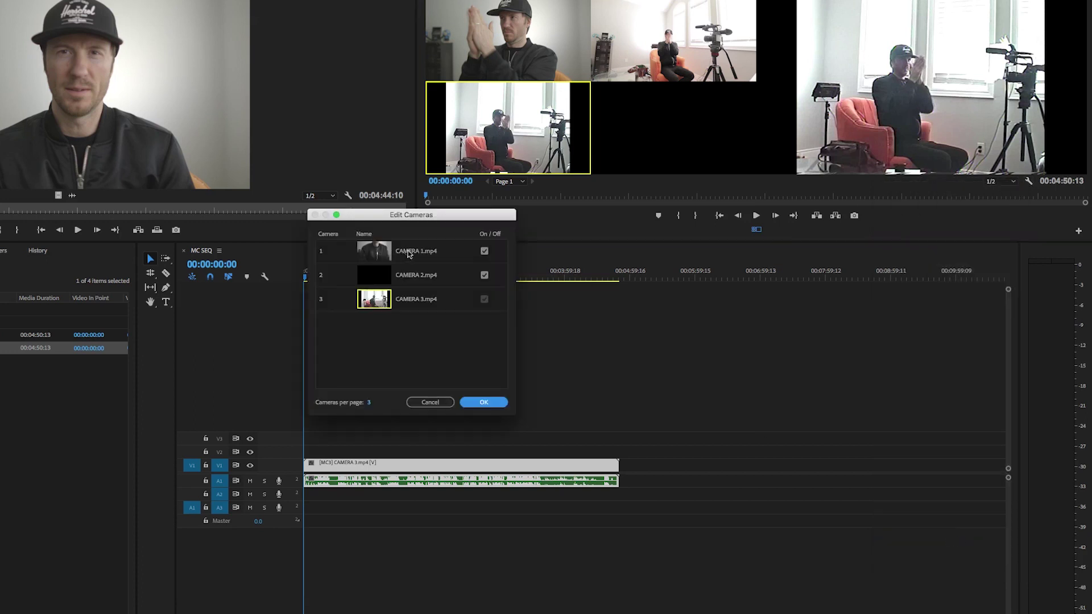
click(409, 254)
click(420, 276)
click(428, 299)
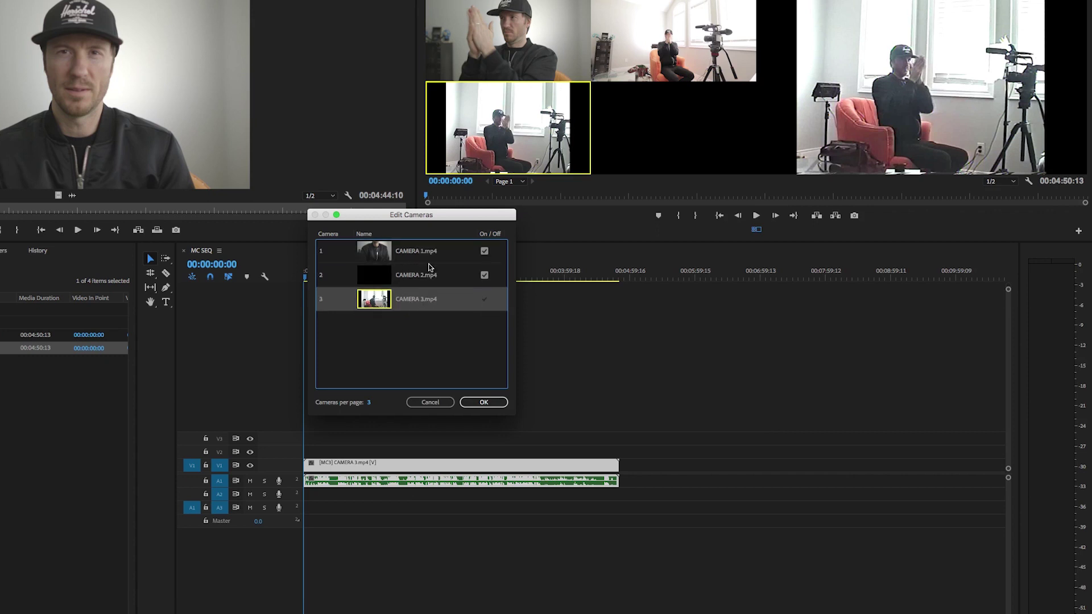
click(431, 257)
click(434, 281)
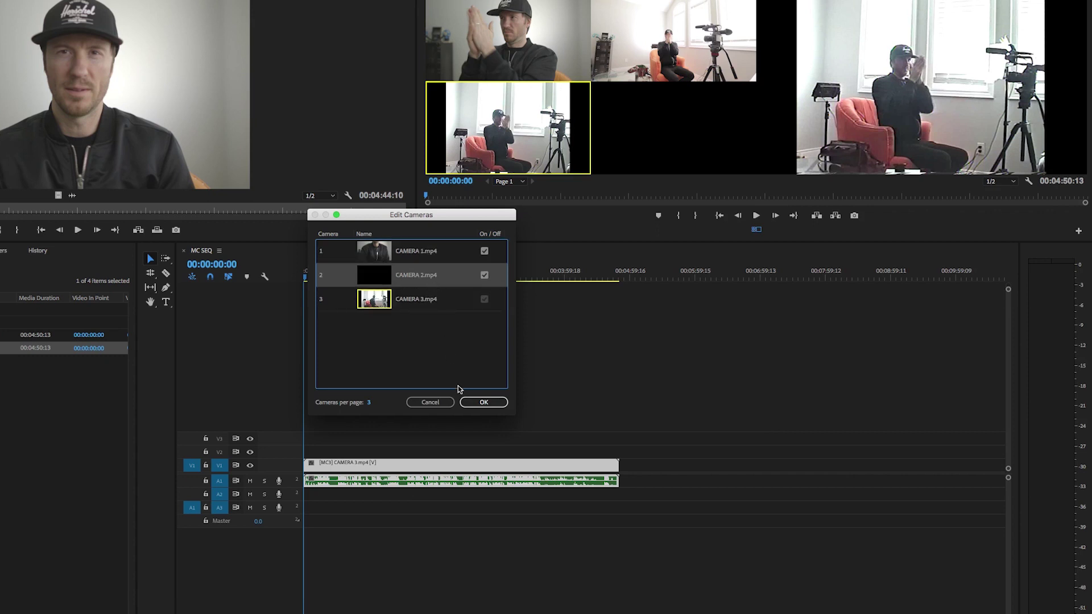
click(470, 403)
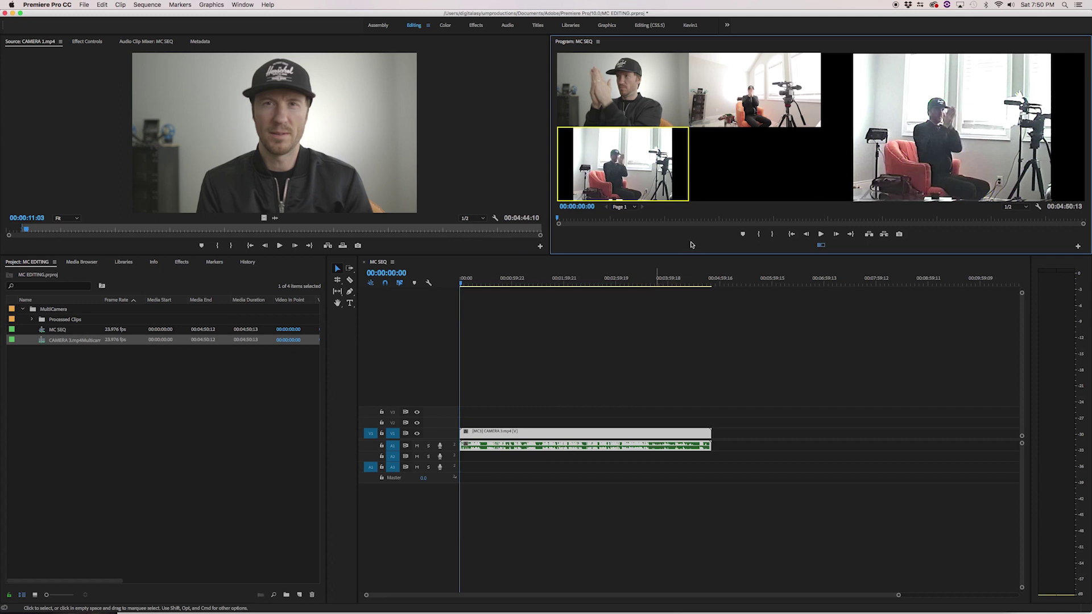
Scrub MC SEQ, return to the start, and preview camera angles 1, 2 and 3.
drag(478, 282, 524, 283)
click(470, 281)
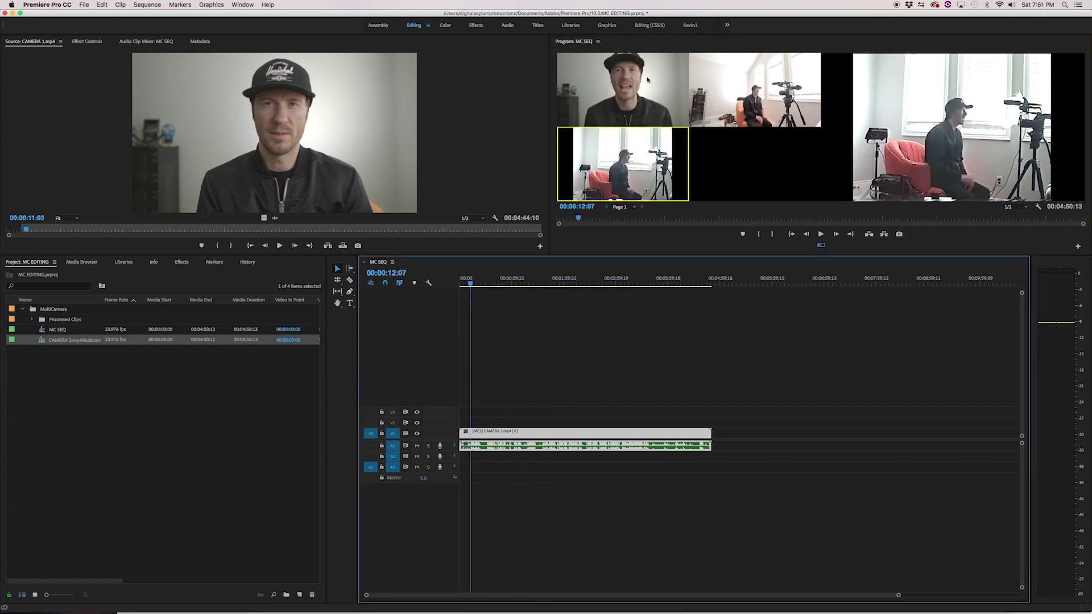
click(623, 90)
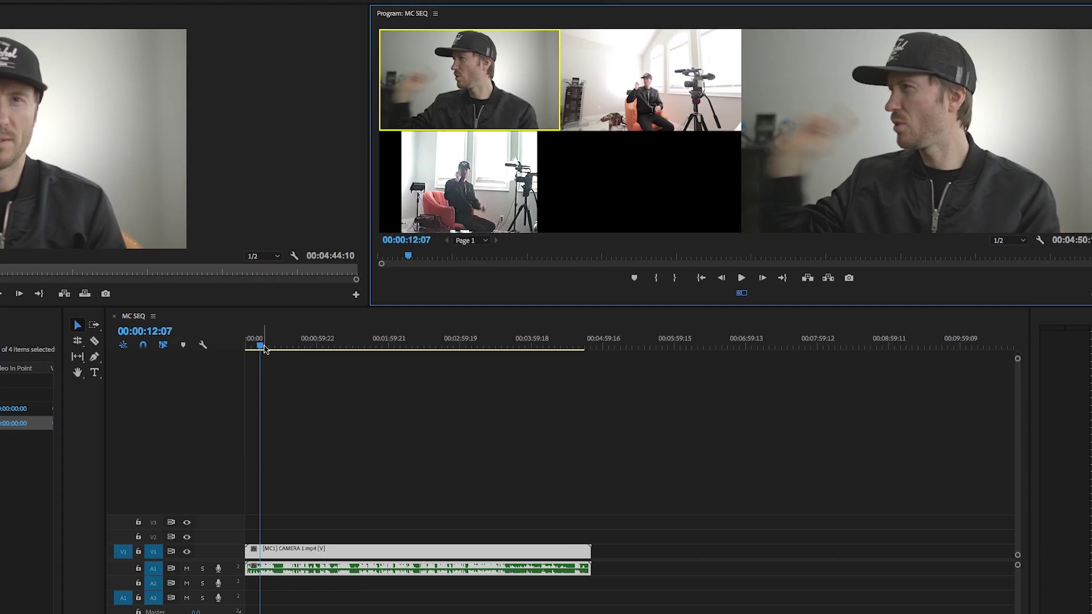
drag(264, 348, 246, 347)
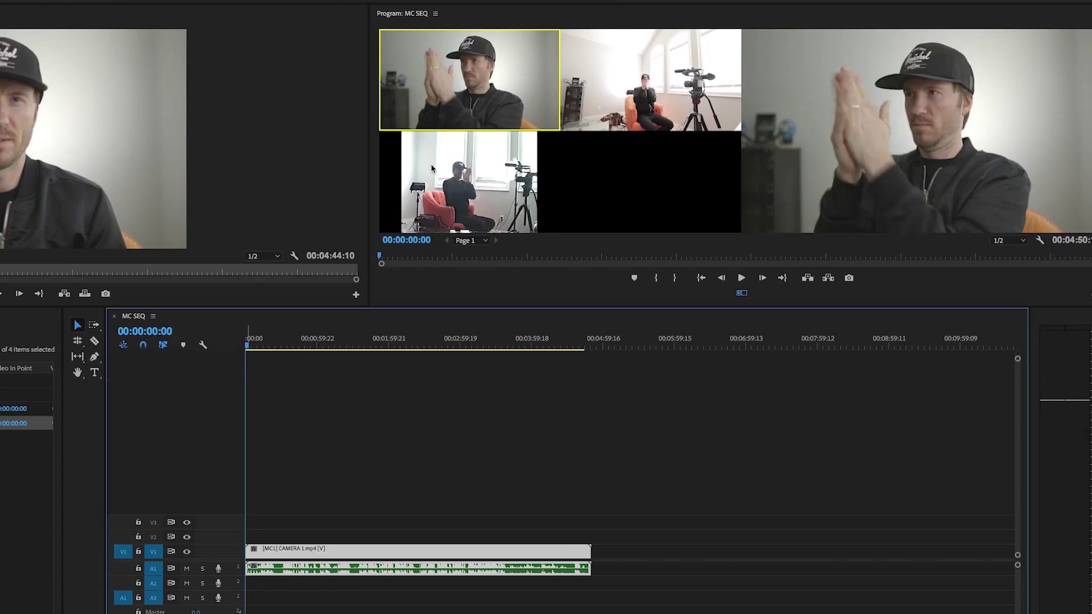
click(669, 86)
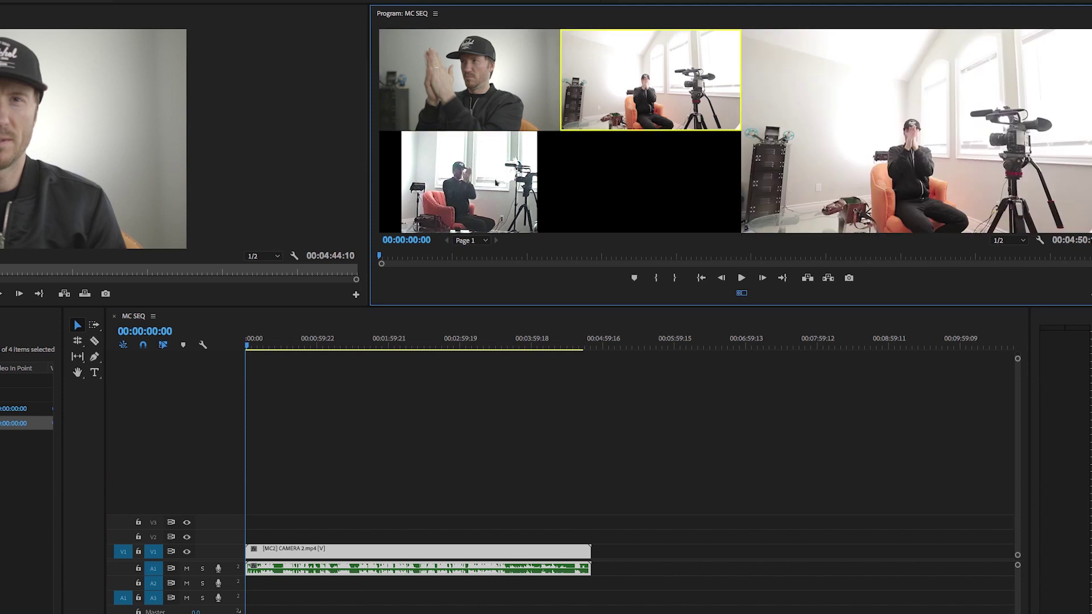
click(497, 185)
click(497, 89)
During playback, cut live between cameras 1 and 3, ending on camera 1, then stop.
key(space)
click(484, 182)
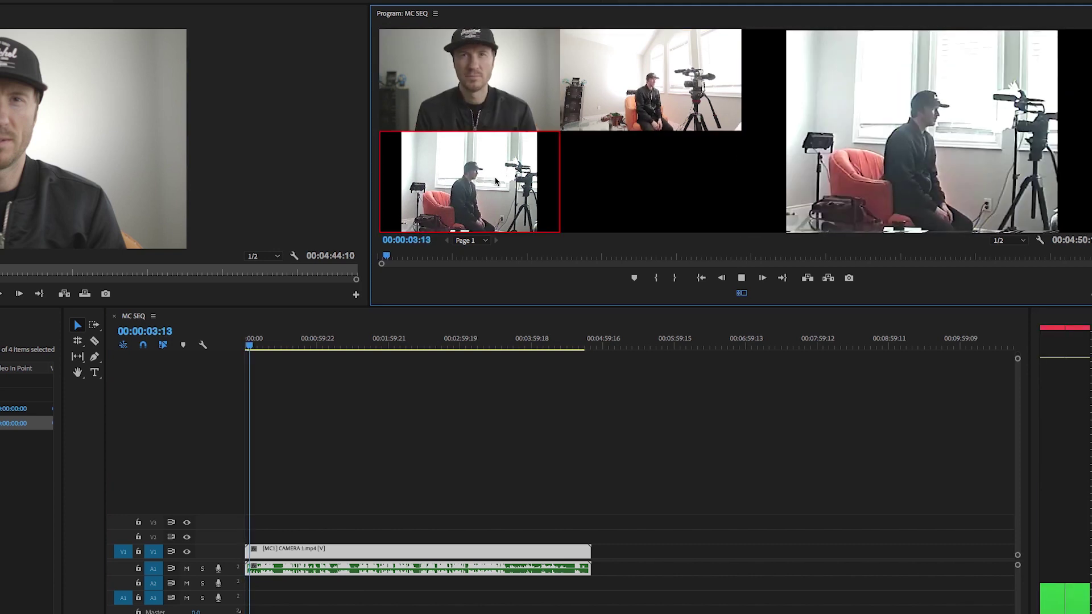
click(627, 84)
click(469, 79)
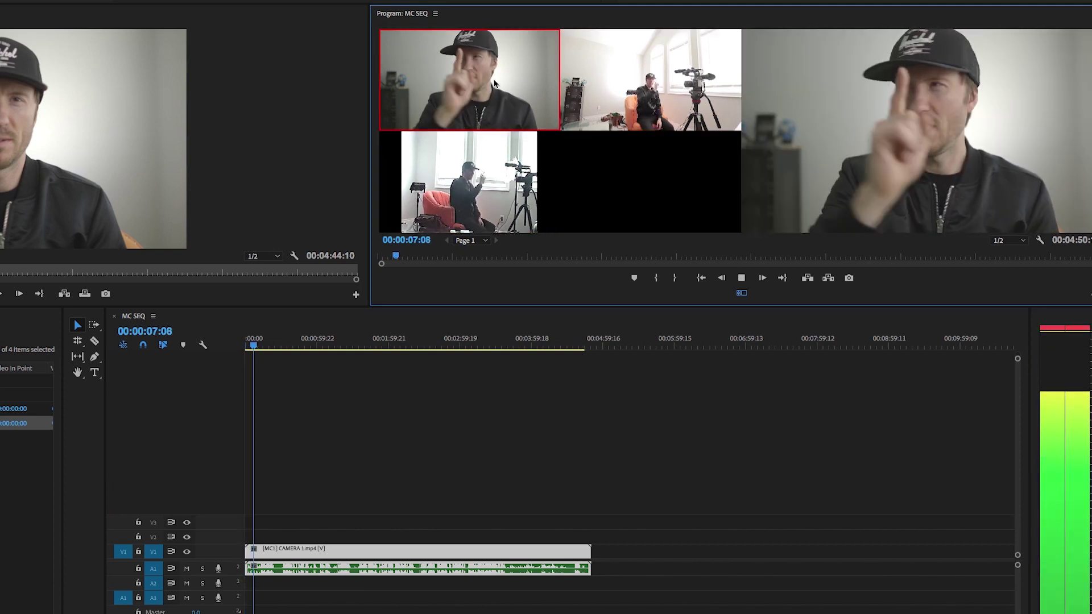
click(643, 77)
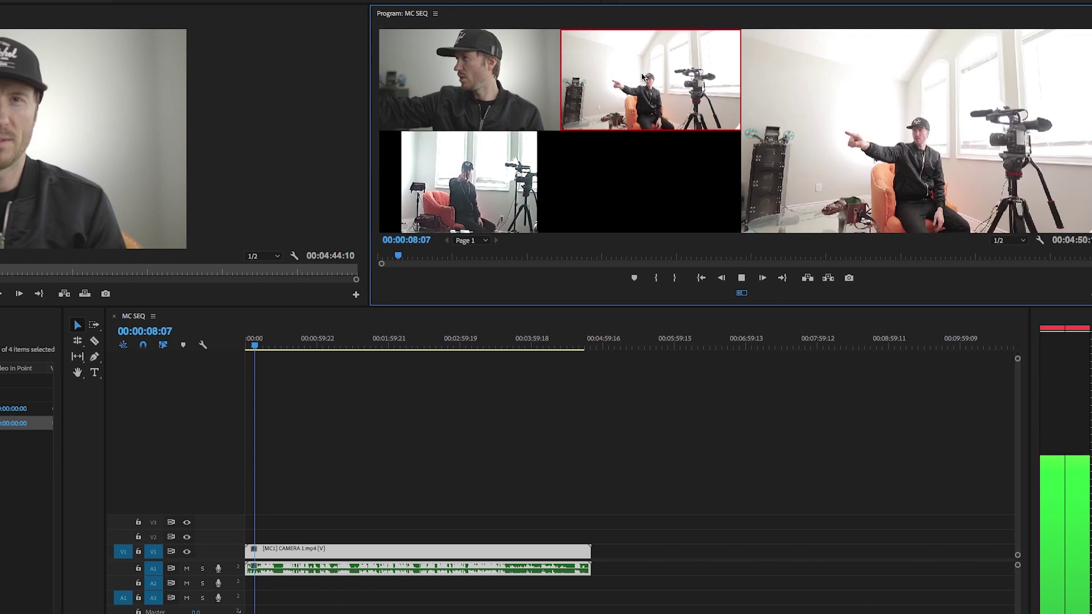
click(488, 168)
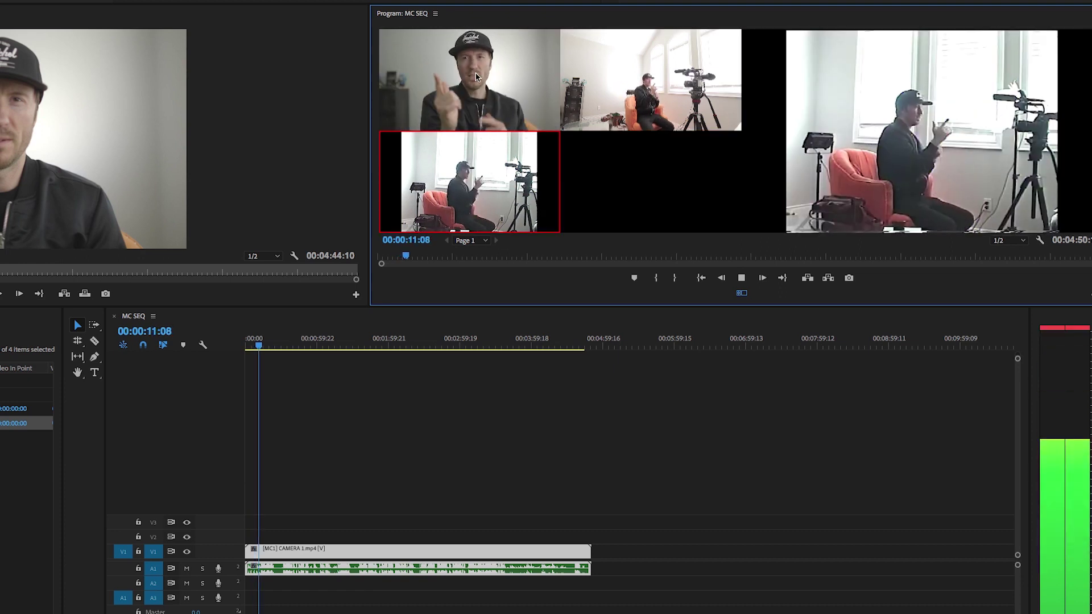
click(477, 77)
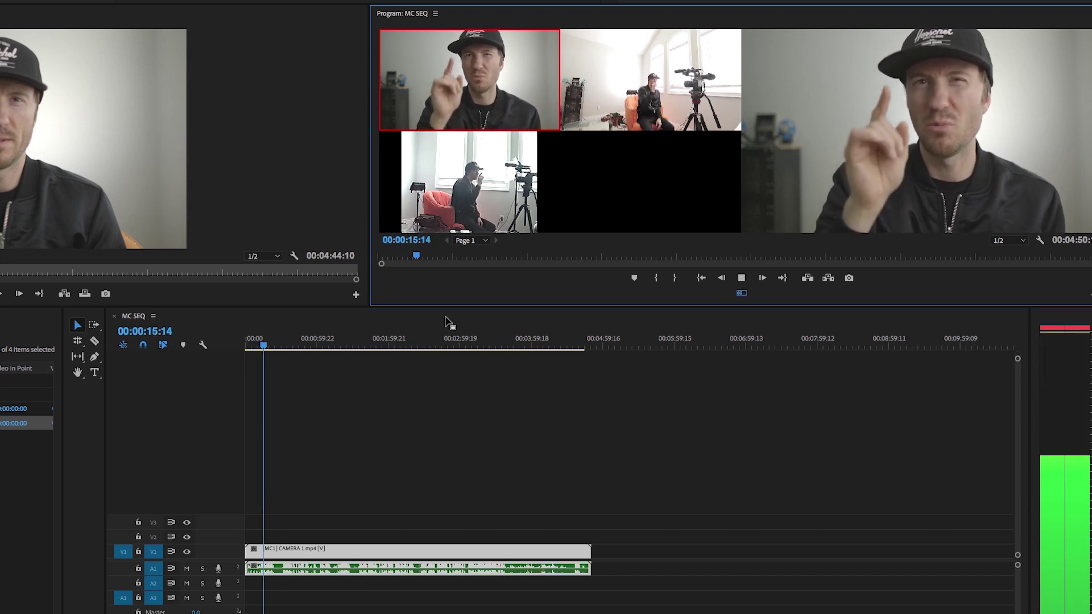
key(space)
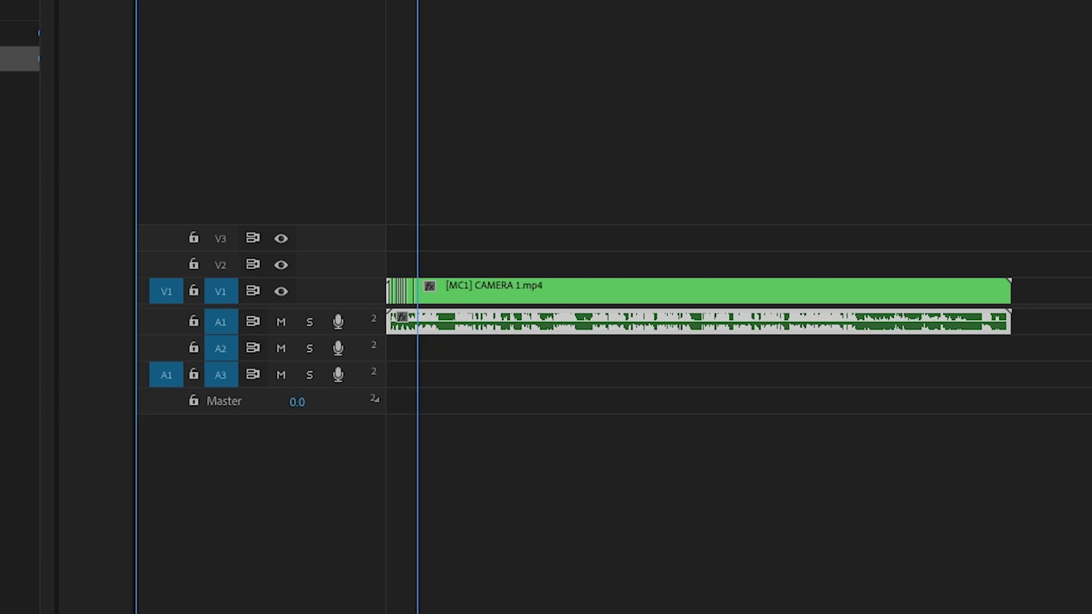
Zoom into the timeline, review the cuts, and roll the CAMERA 2/CAMERA 3 edit a few frames earlier.
key(=)
key(=)
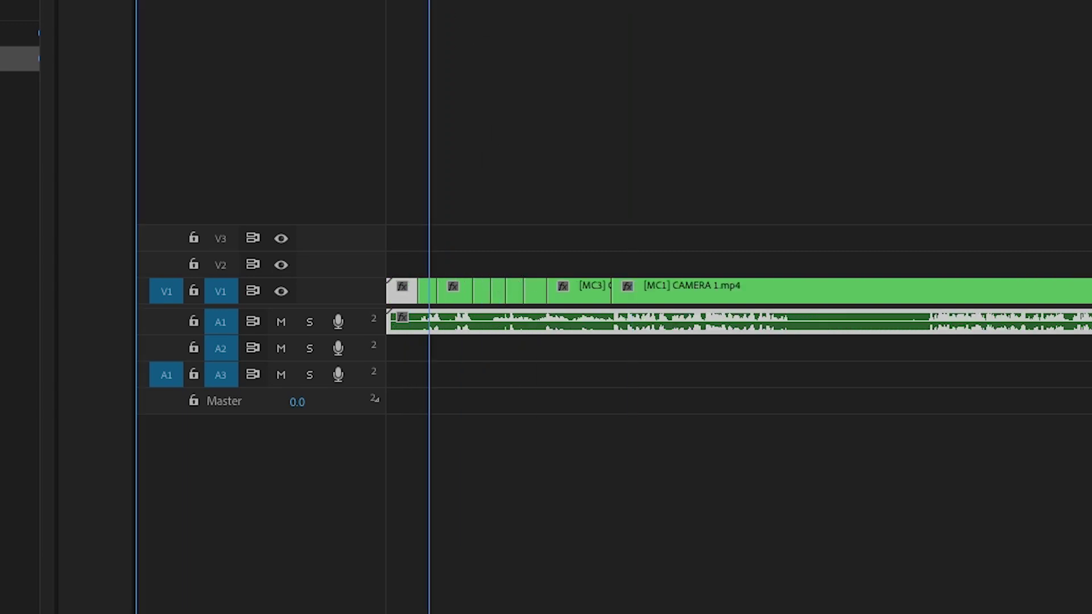
click(482, 287)
key(space)
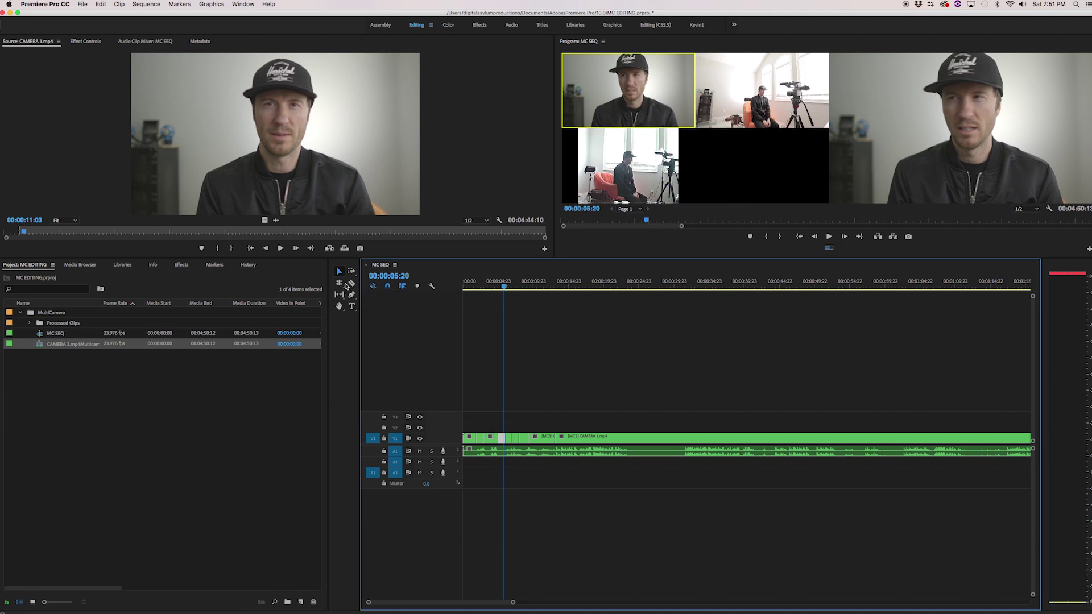
click(340, 283)
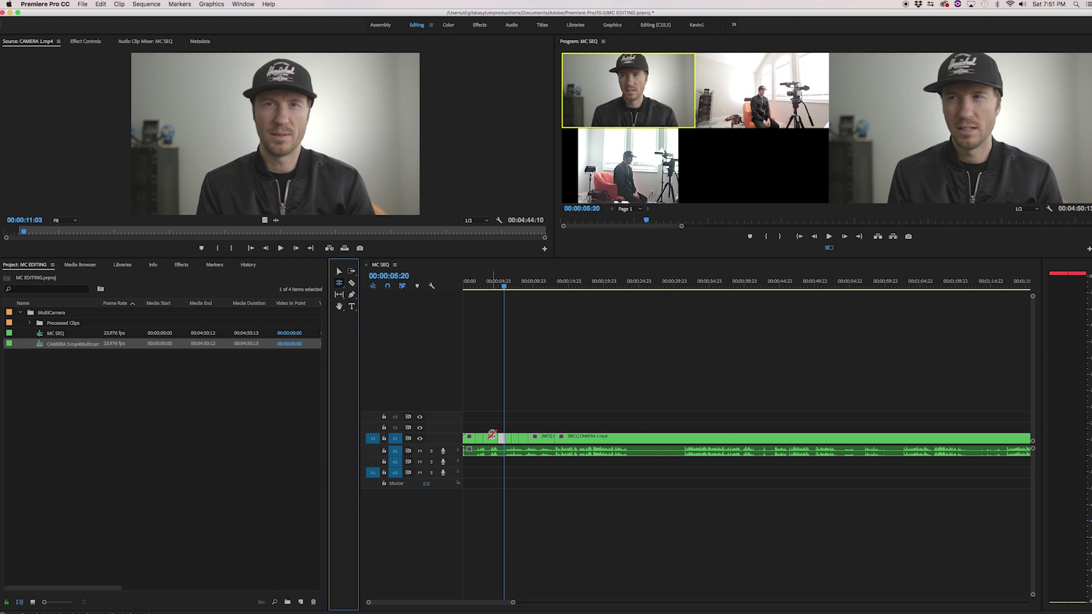
key(=)
key(=)
key(=)
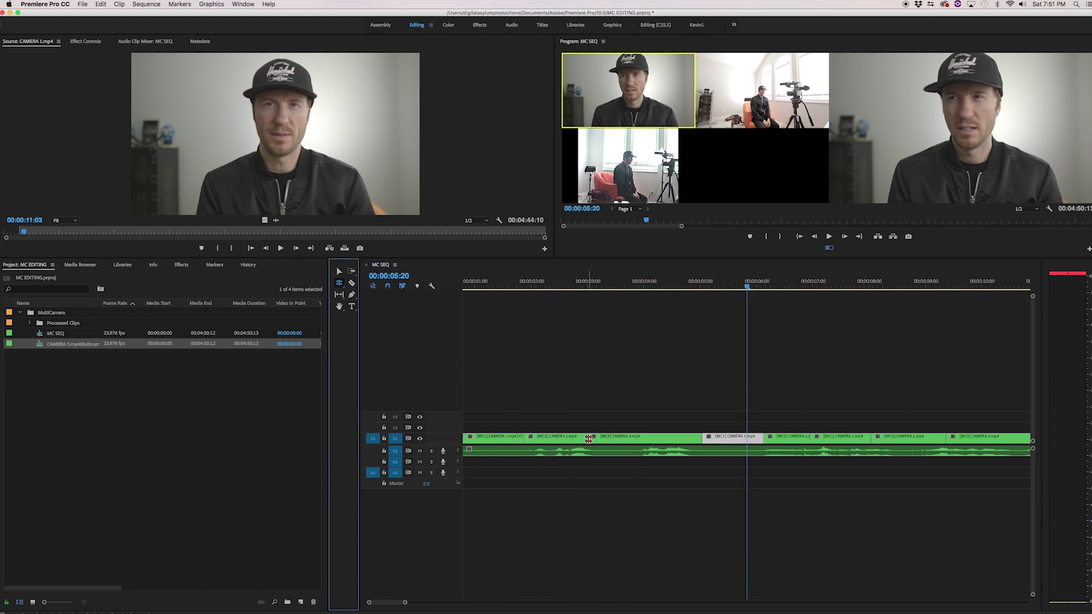
mouse_move(589, 439)
mouse_down()
mouse_move(580, 439)
mouse_move(599, 437)
mouse_up()
Roll the CAMERA 1/CAMERA 2 edit and switch the shot at 00:00:03:23 to CAMERA 1.
drag(768, 437, 765, 437)
click(643, 286)
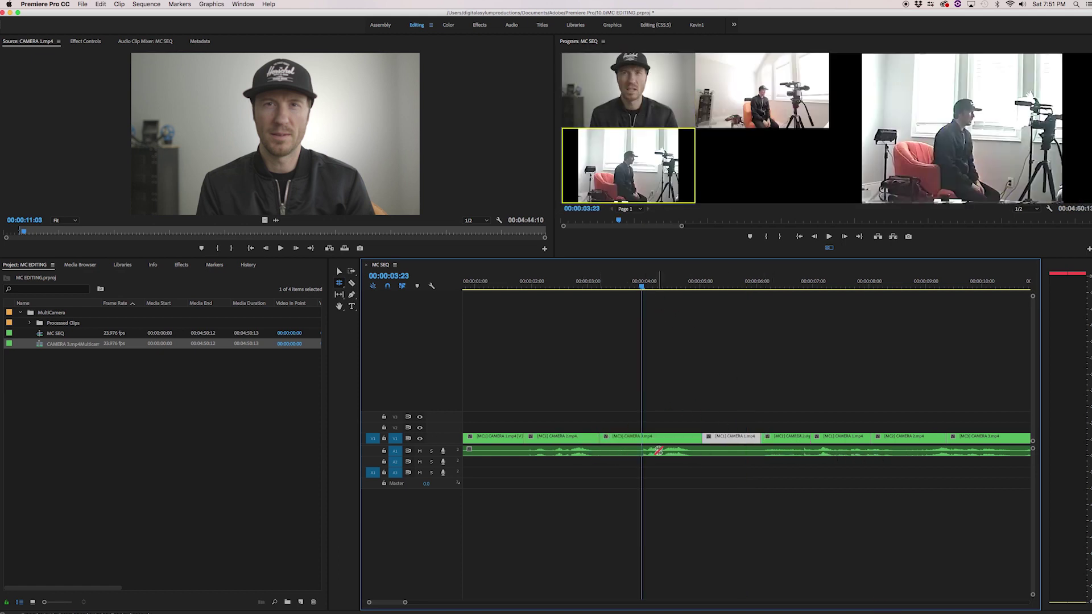
click(662, 439)
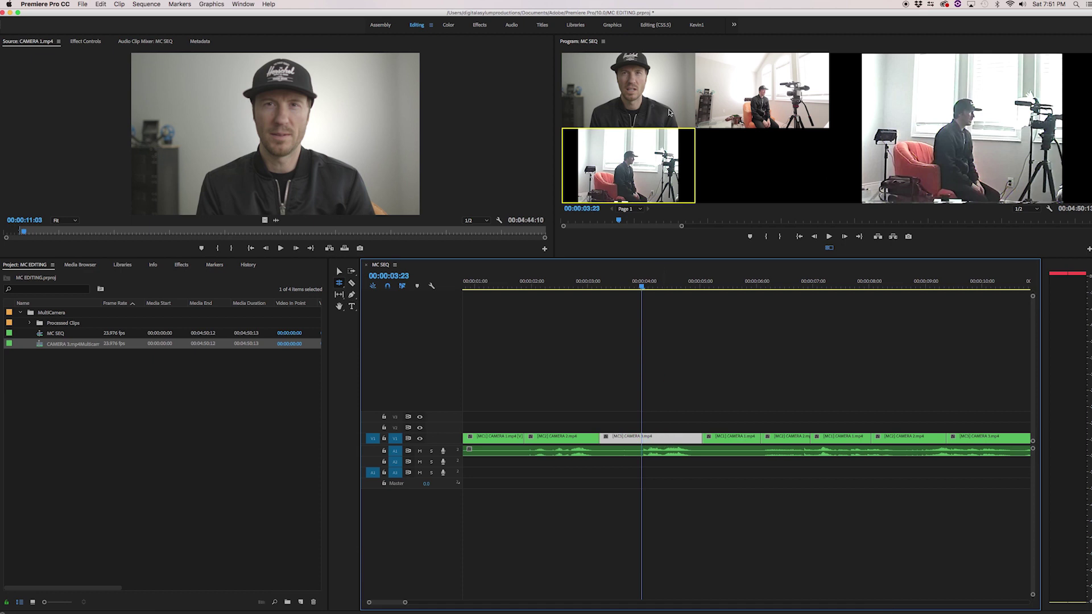
click(634, 96)
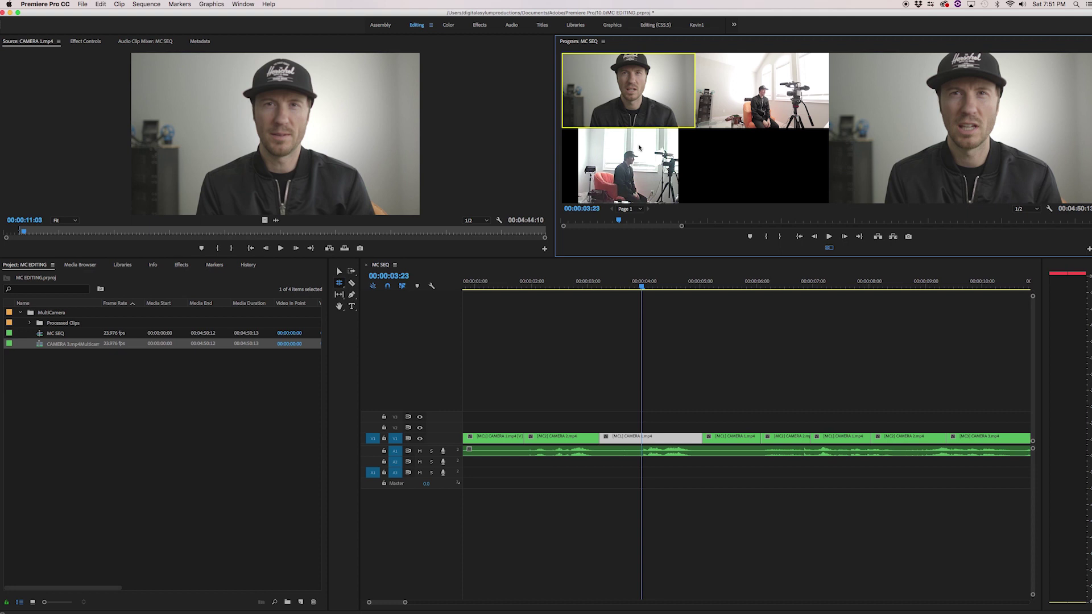
Compare camera 2 and 3 on that shot, keep CAMERA 1, and move to 00:00:04:03.
click(749, 73)
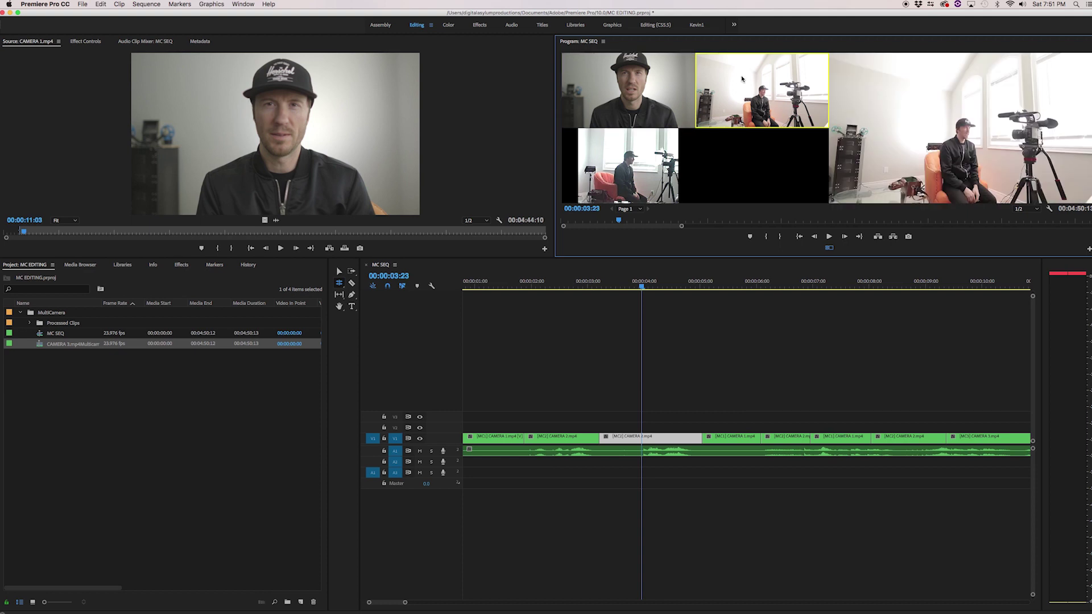
click(633, 84)
click(636, 164)
click(640, 112)
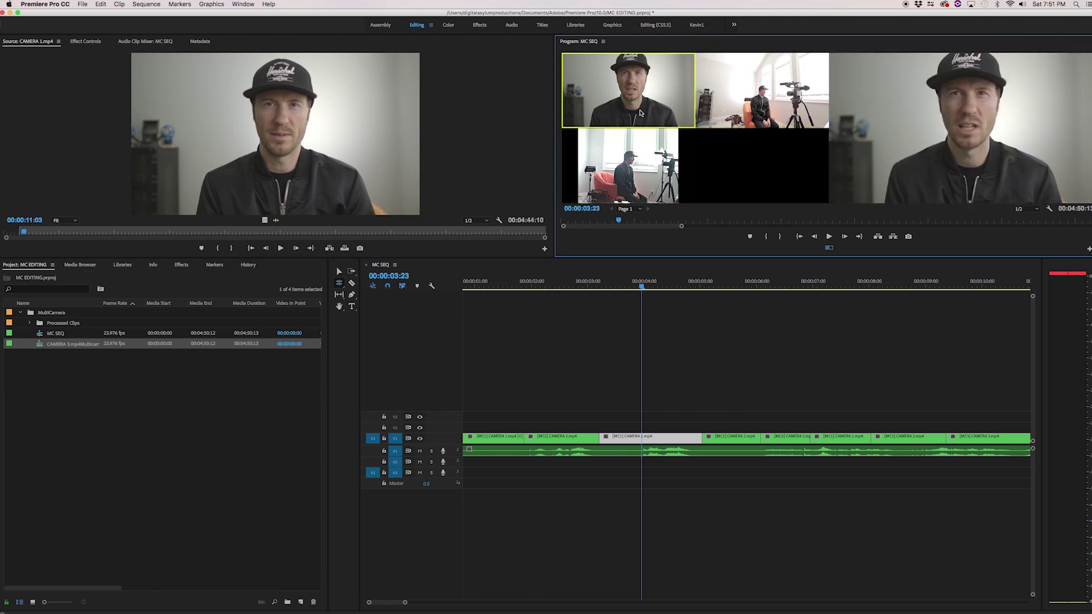
click(649, 291)
key(minus)
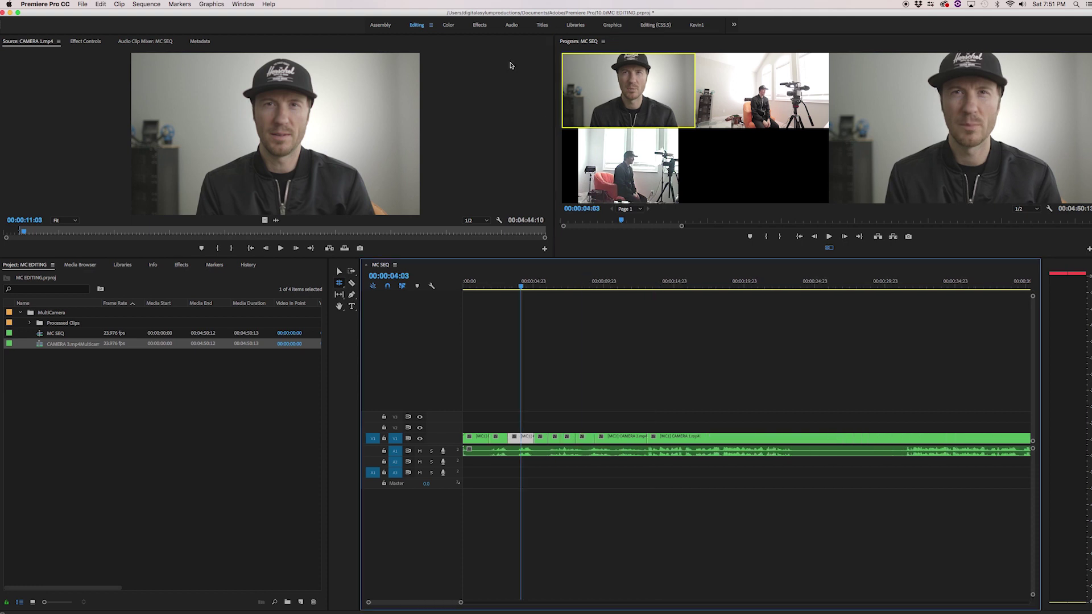
Zoom the timeline out to fit the whole sequence and move the playhead to about 1:45.
key(minus)
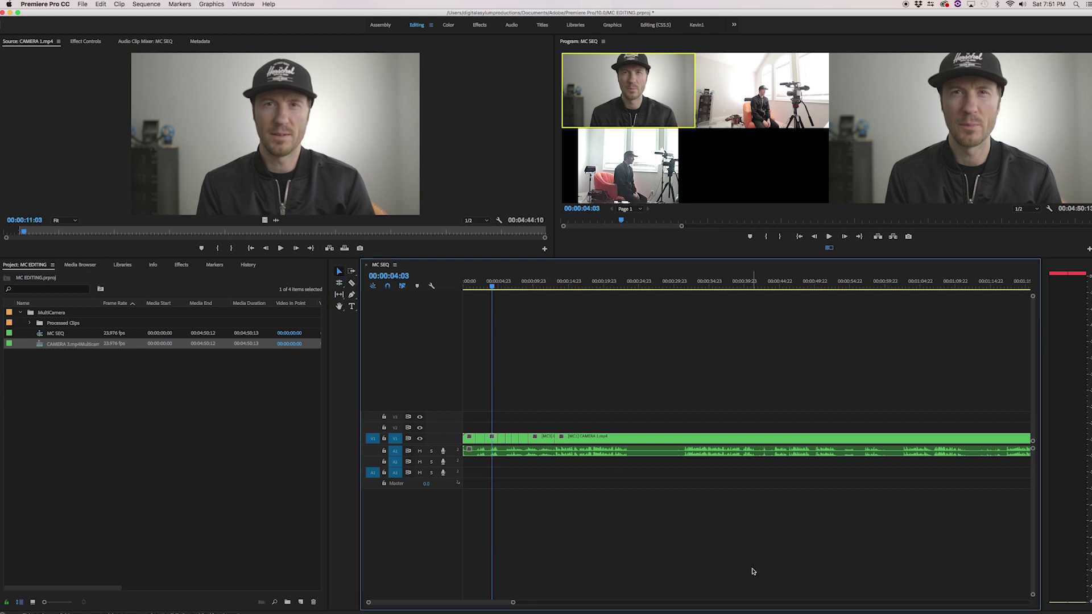
key(backslash)
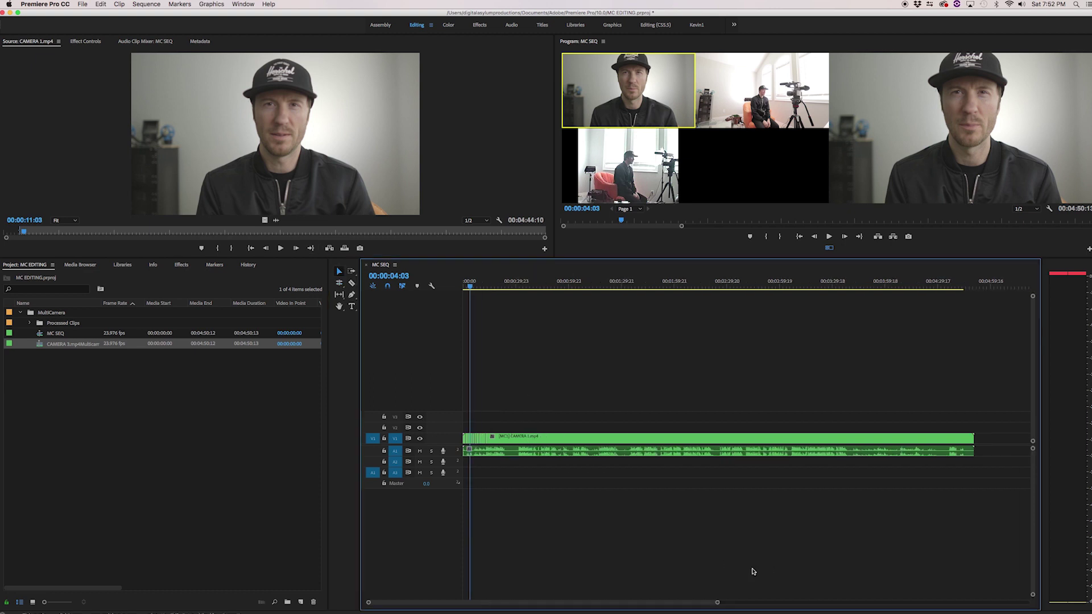
key(minus)
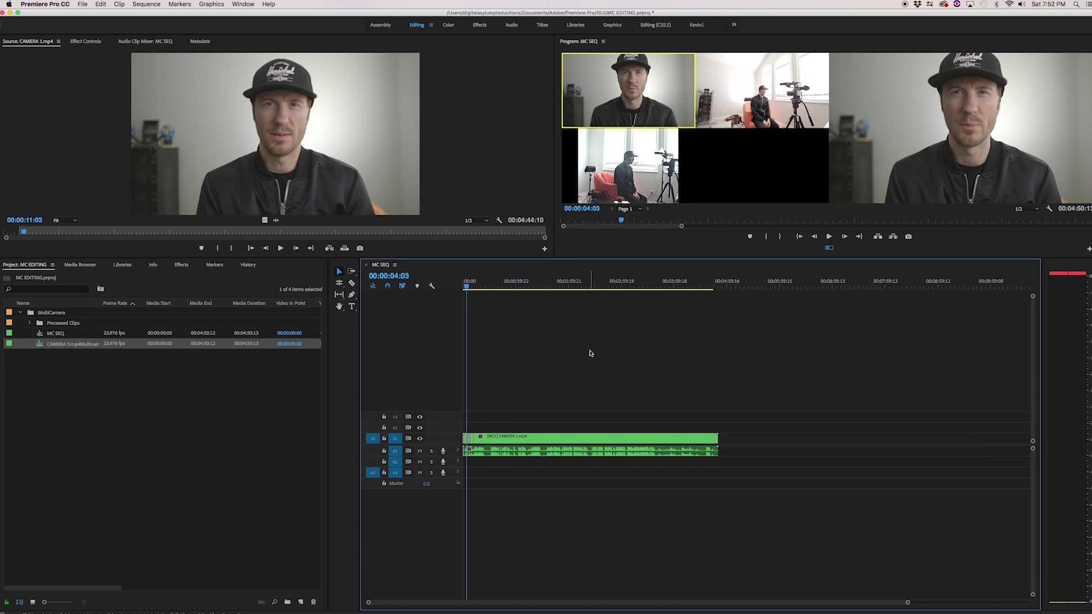
click(557, 284)
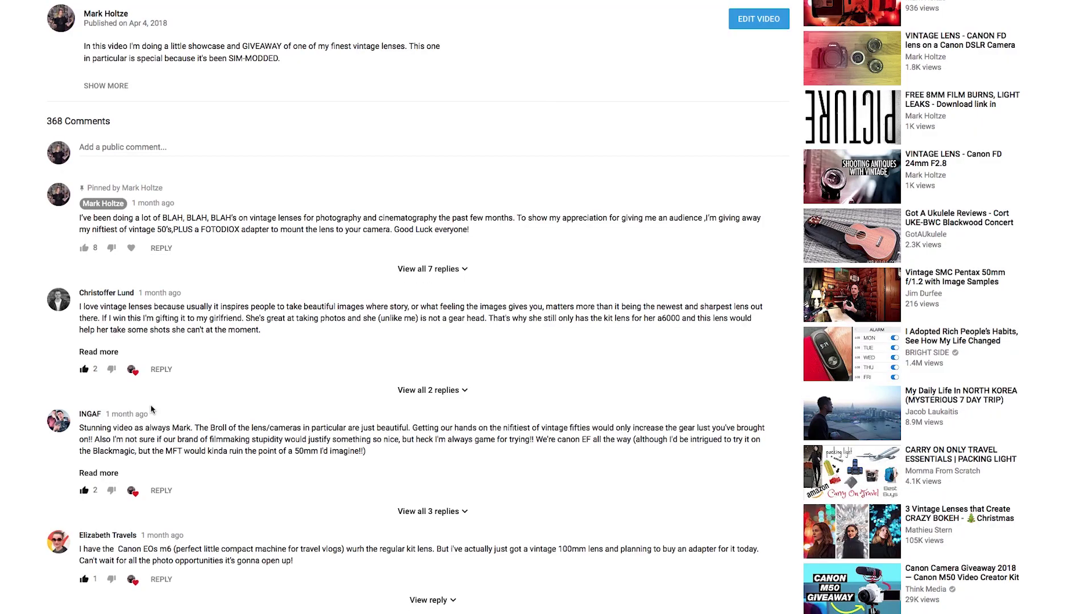
Scroll through the vintage lens giveaway video's comments, reading viewers' lens stories and cameras.
scroll(153, 409, down, 6)
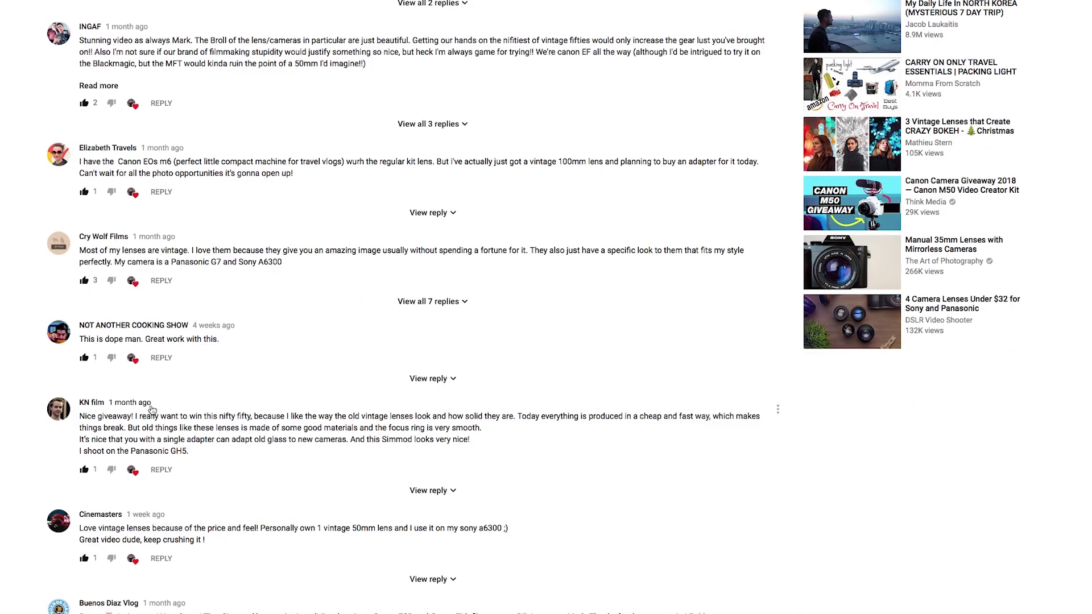
scroll(152, 410, down, 20)
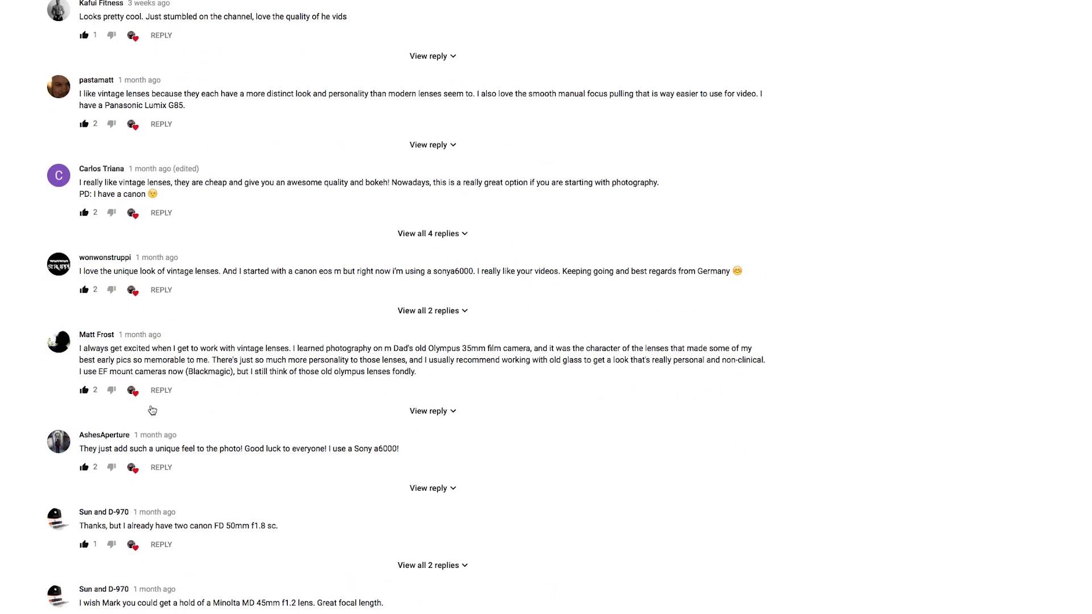
scroll(153, 410, down, 14)
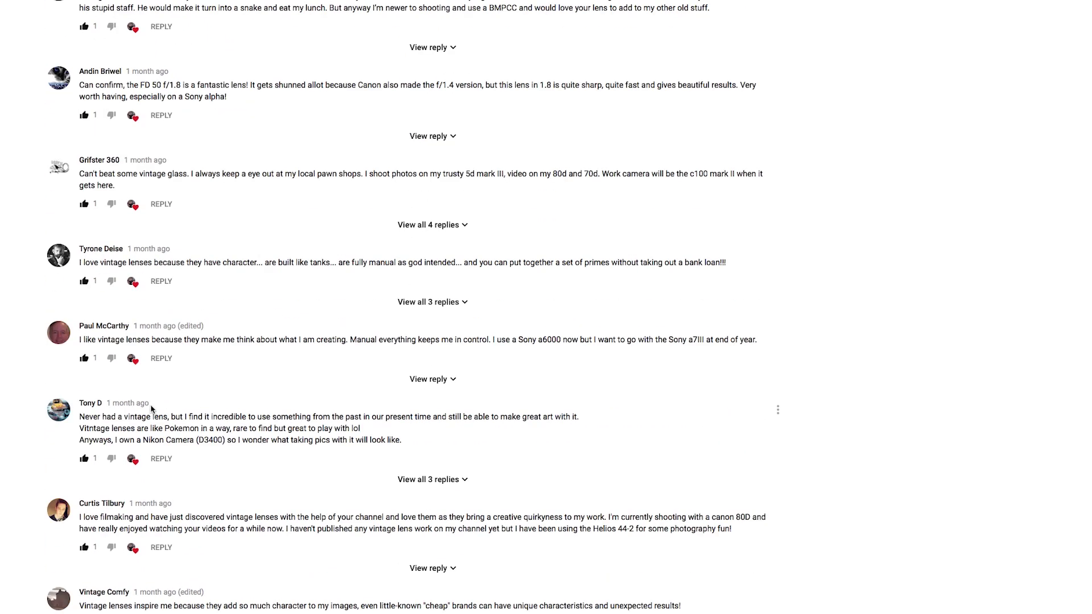
scroll(152, 409, up, 2)
scroll(153, 408, down, 15)
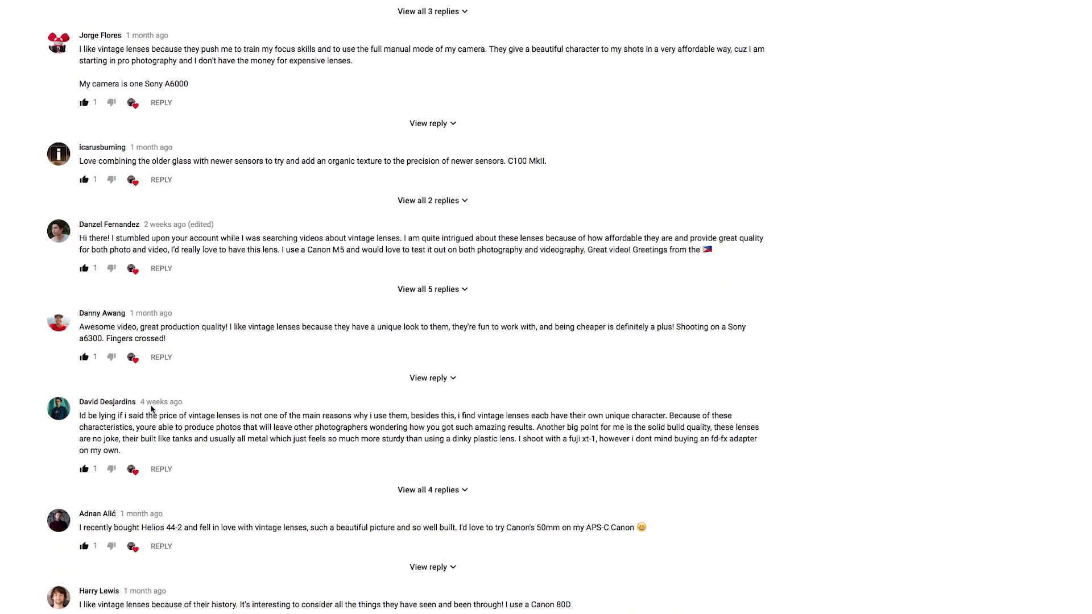